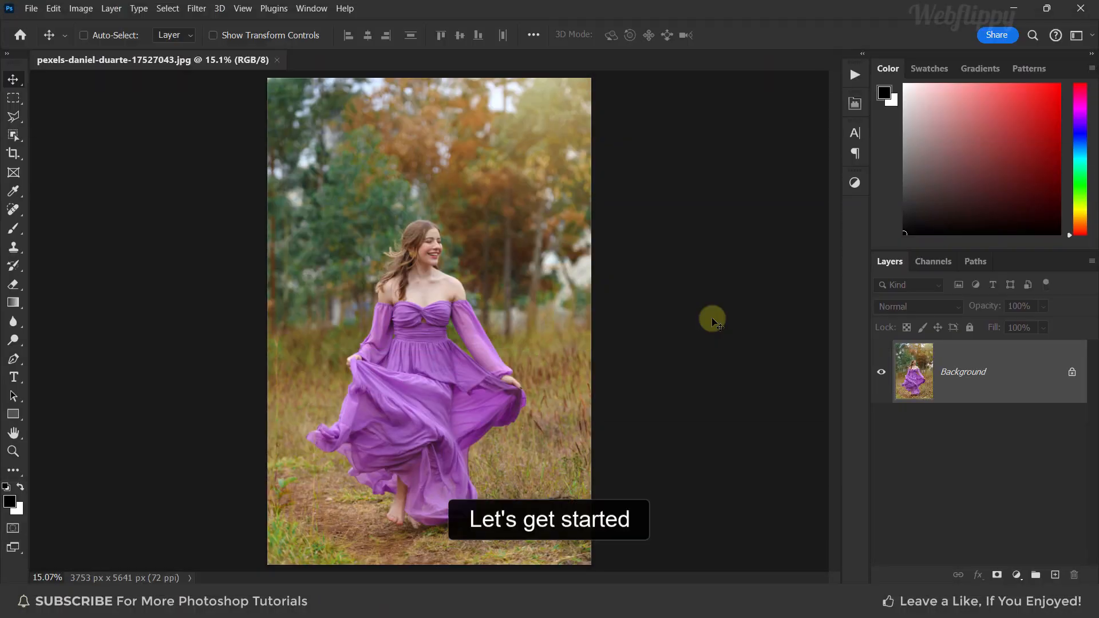
Convert the Background layer to a Smart Object and open the Camera Raw Filter
right_click(1016, 376)
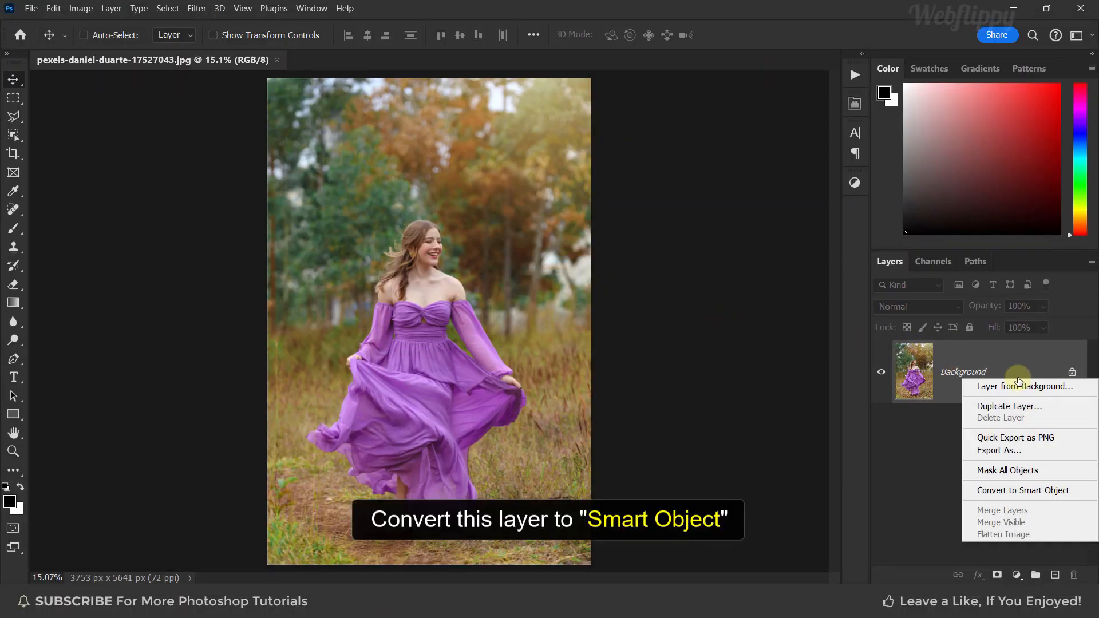
click(1080, 491)
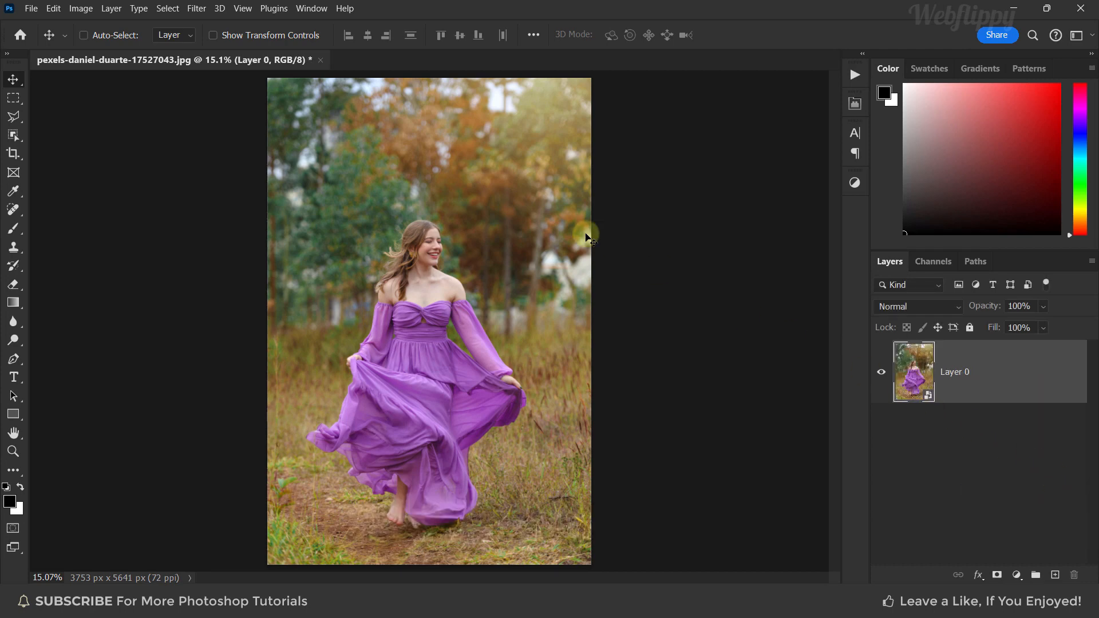
click(195, 10)
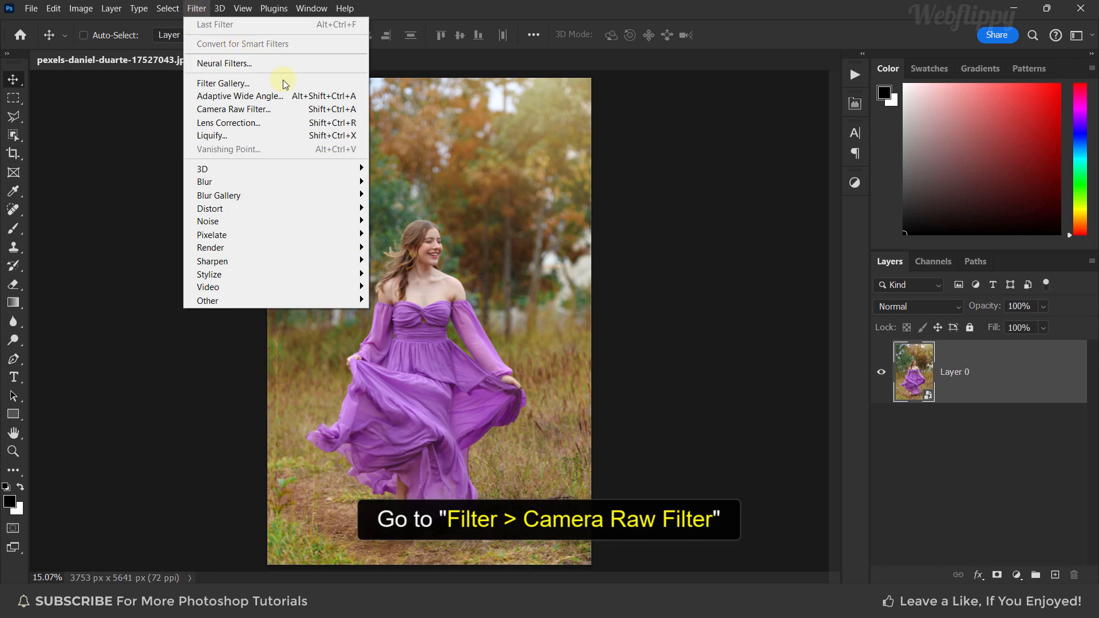
click(288, 108)
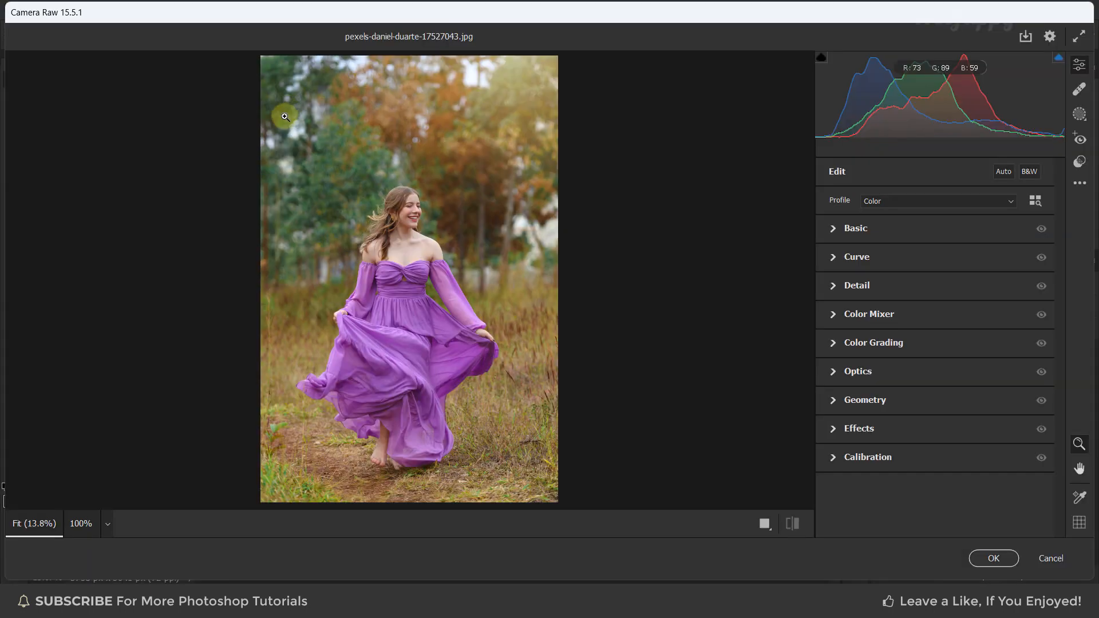
In the Basic panel, set Temperature to +5 and Contrast to +10
click(833, 228)
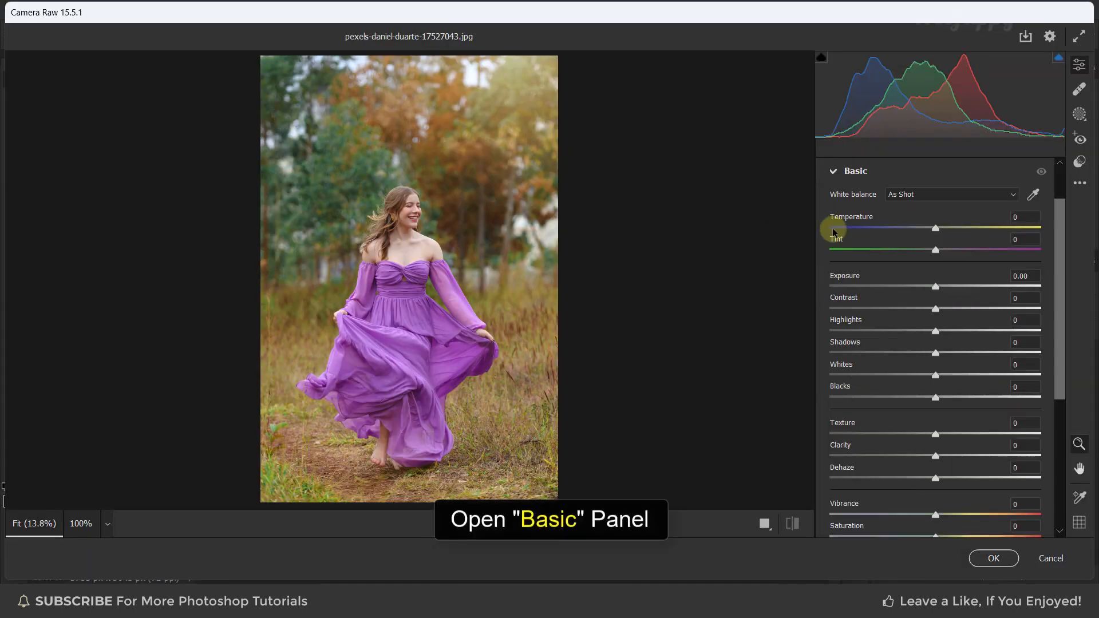
click(1026, 216)
text(5)
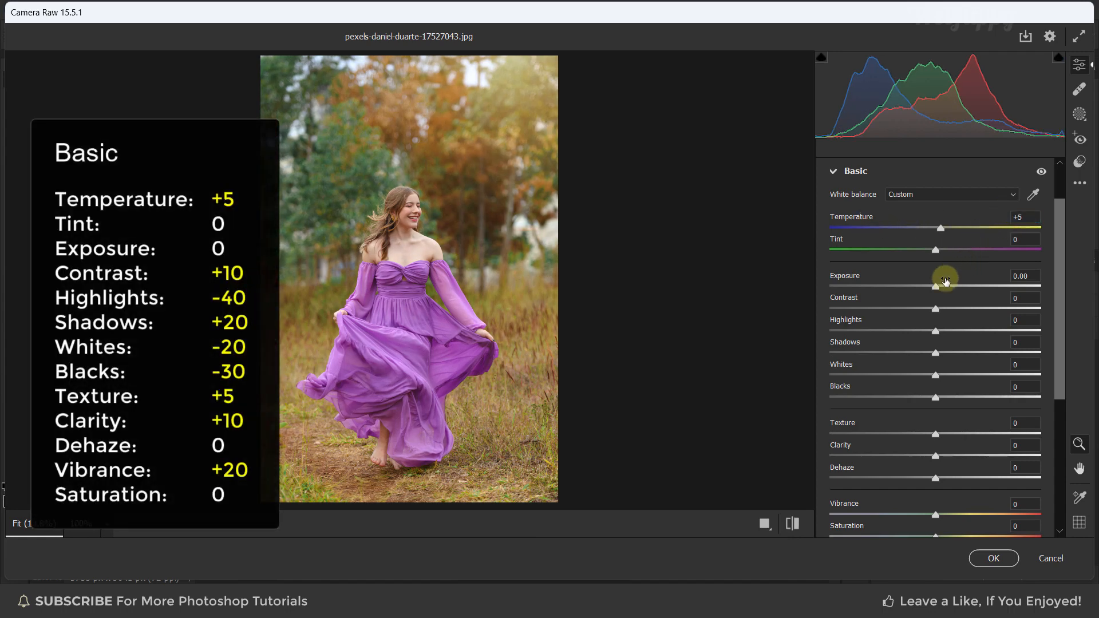
click(1021, 297)
drag(1020, 295, 988, 301)
text(10)
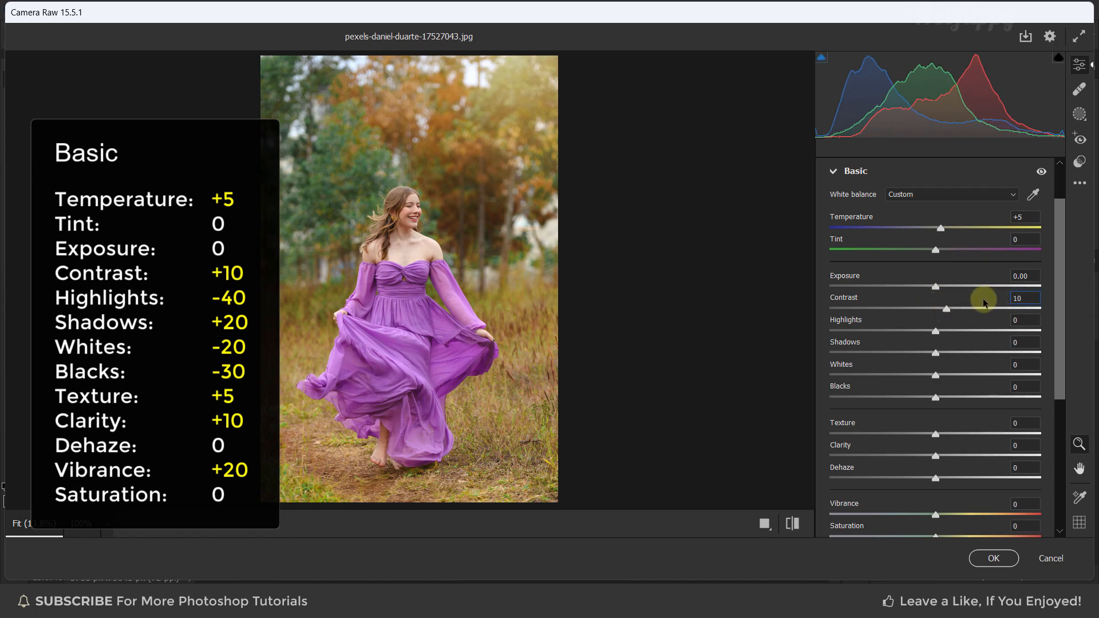
Set Highlights to -40 and Shadows to +20
click(1018, 319)
text(-40)
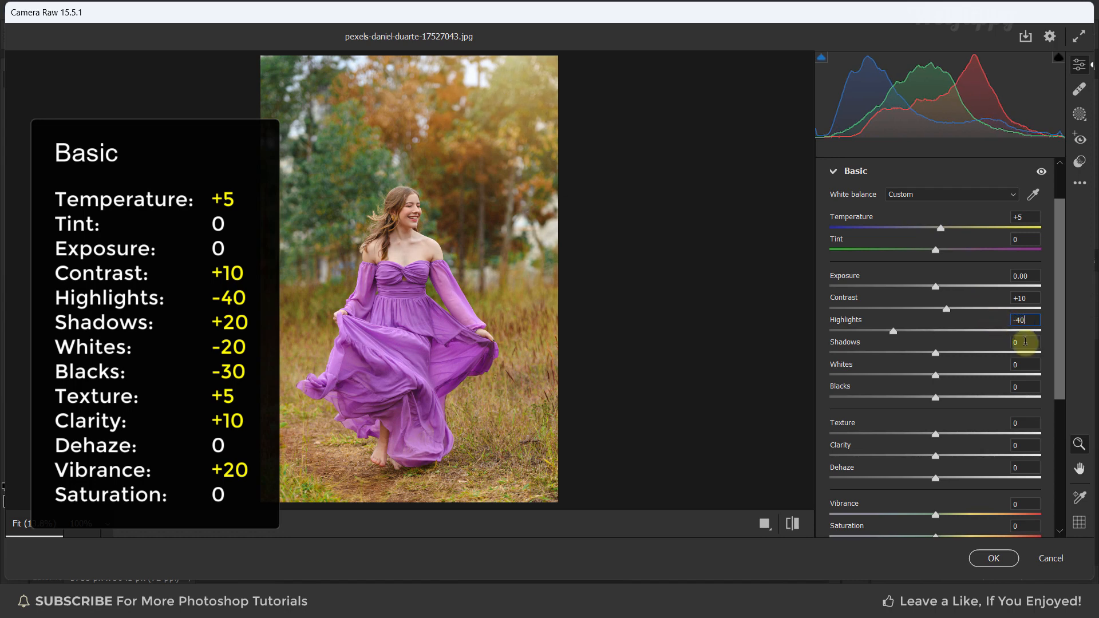
key(Tab)
text(20)
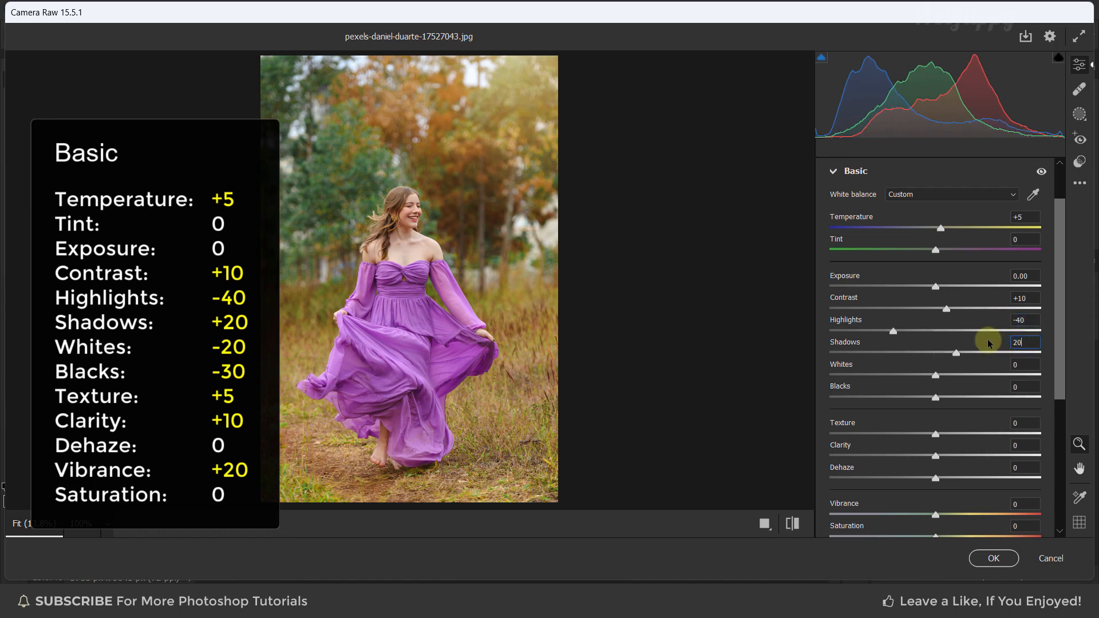
Set Whites to -20 and Blacks to -30
key(Tab)
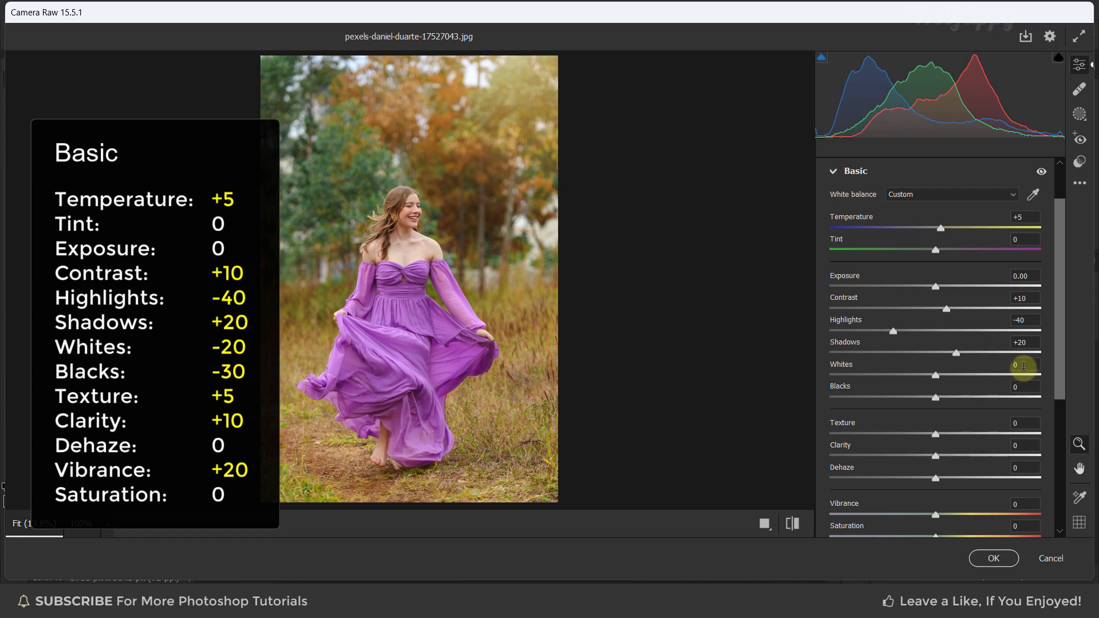
text(-)
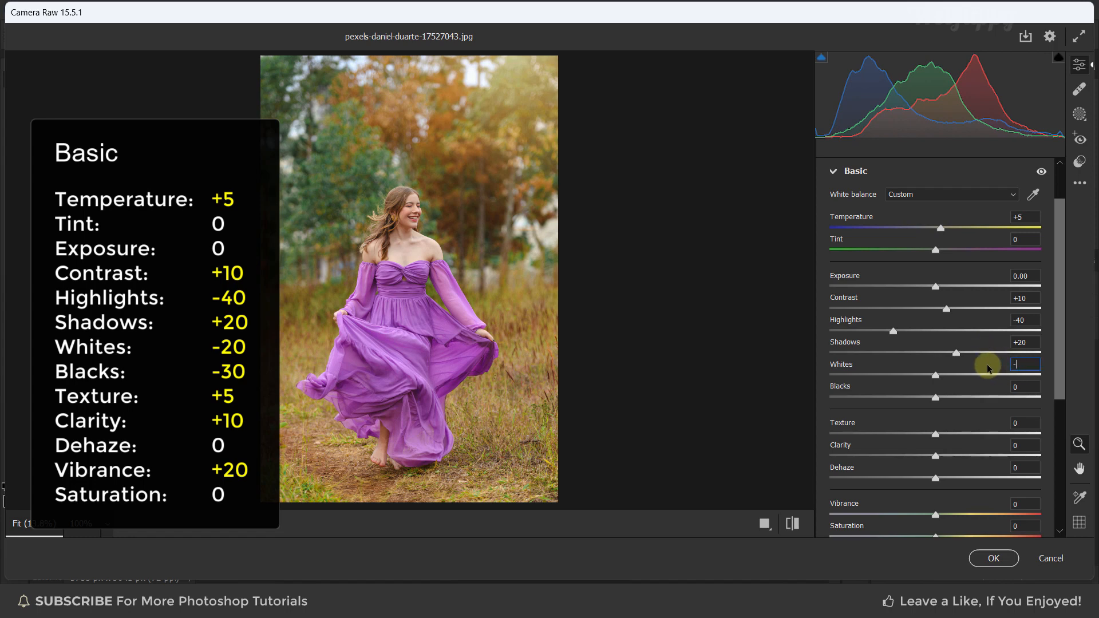
text(20)
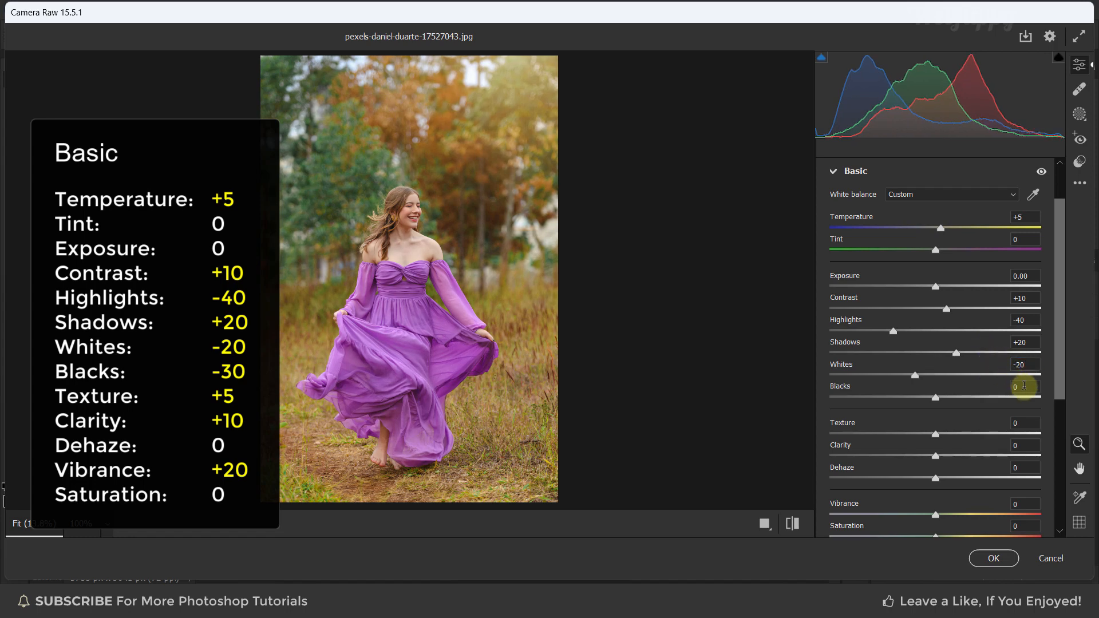
drag(1024, 388, 1006, 387)
text(-30)
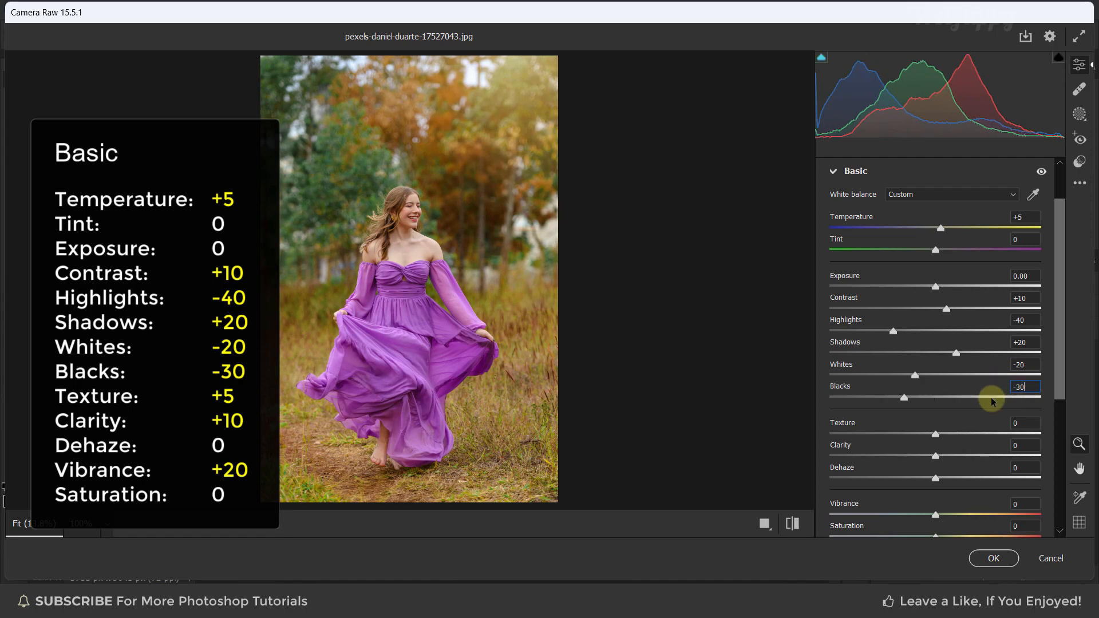
Set Texture to +5 and Clarity to +10
click(986, 402)
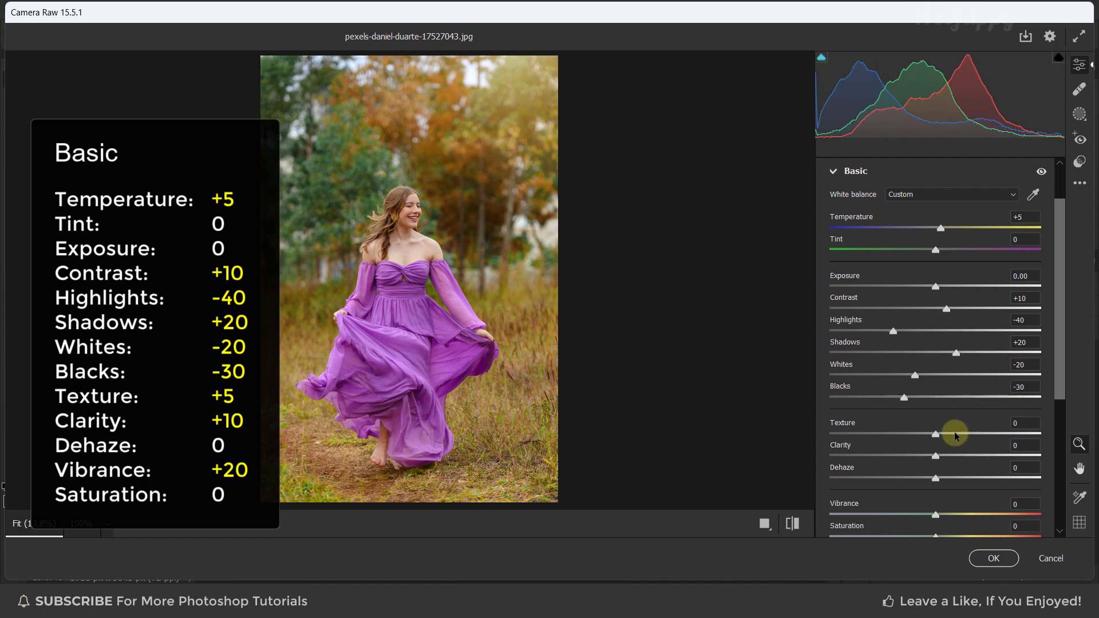
drag(1022, 424, 1007, 424)
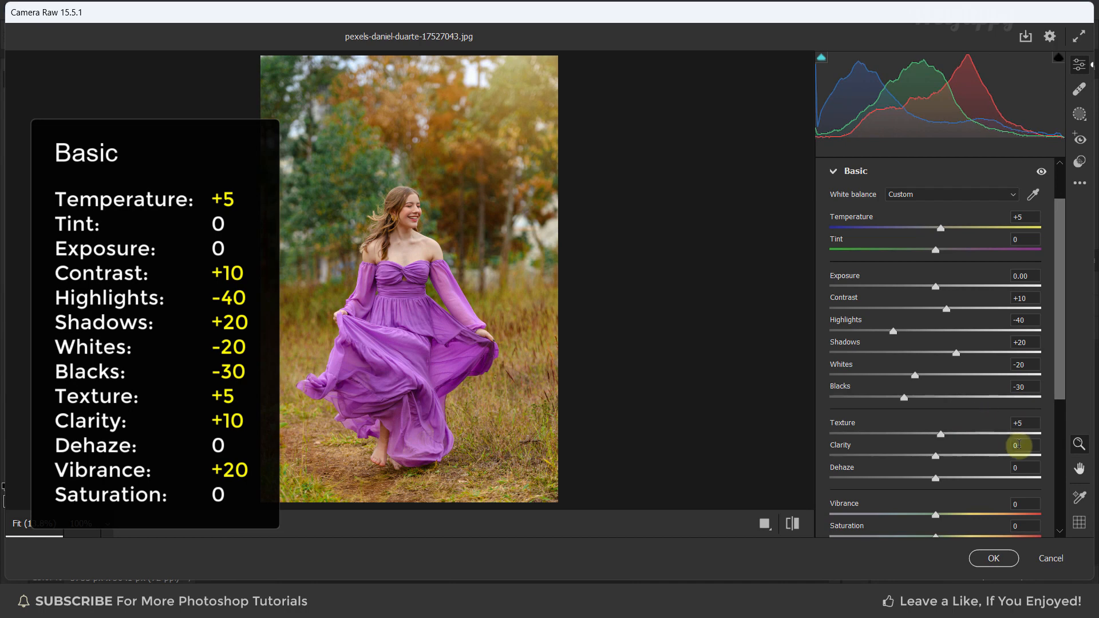
drag(1022, 445, 992, 444)
text(10)
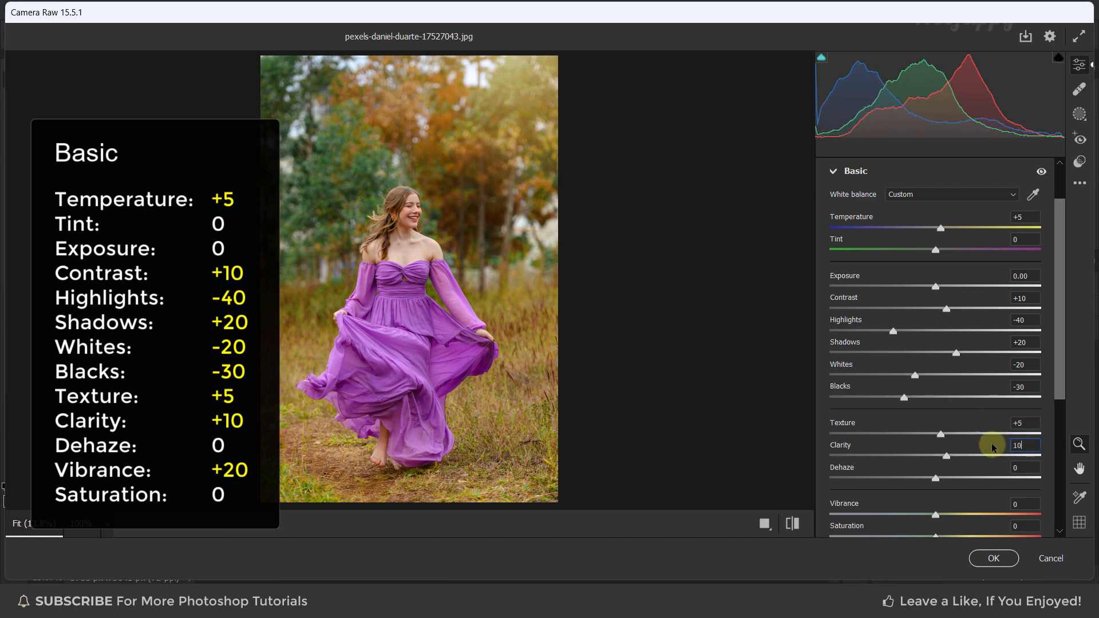
Set Vibrance to +20 and collapse the Basic panel
scroll(1056, 375, down, 1)
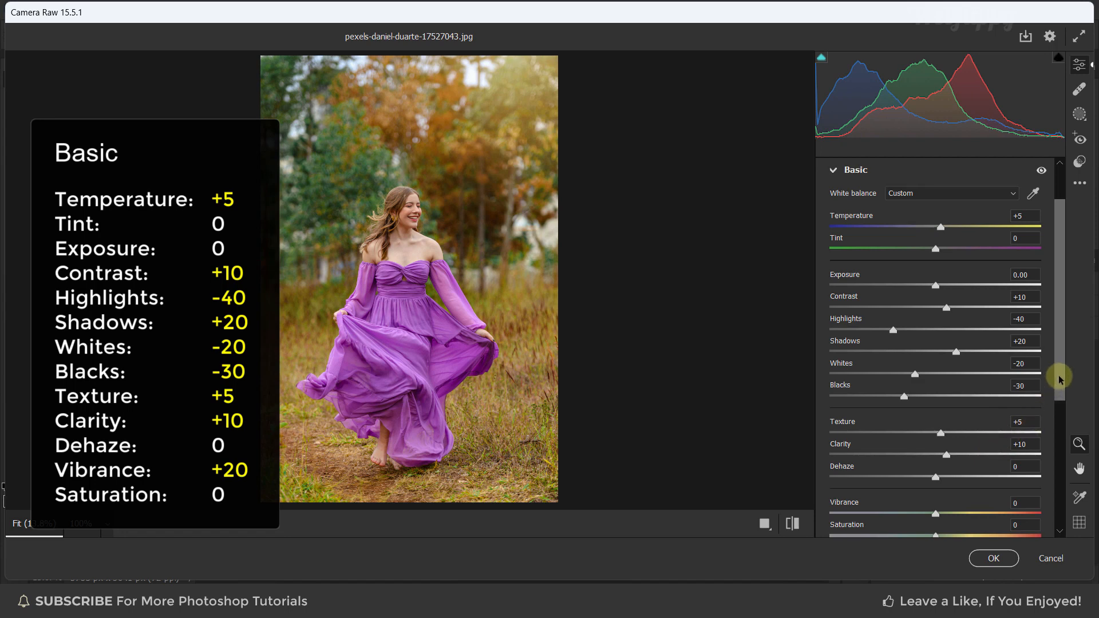
scroll(1058, 402, down, 1)
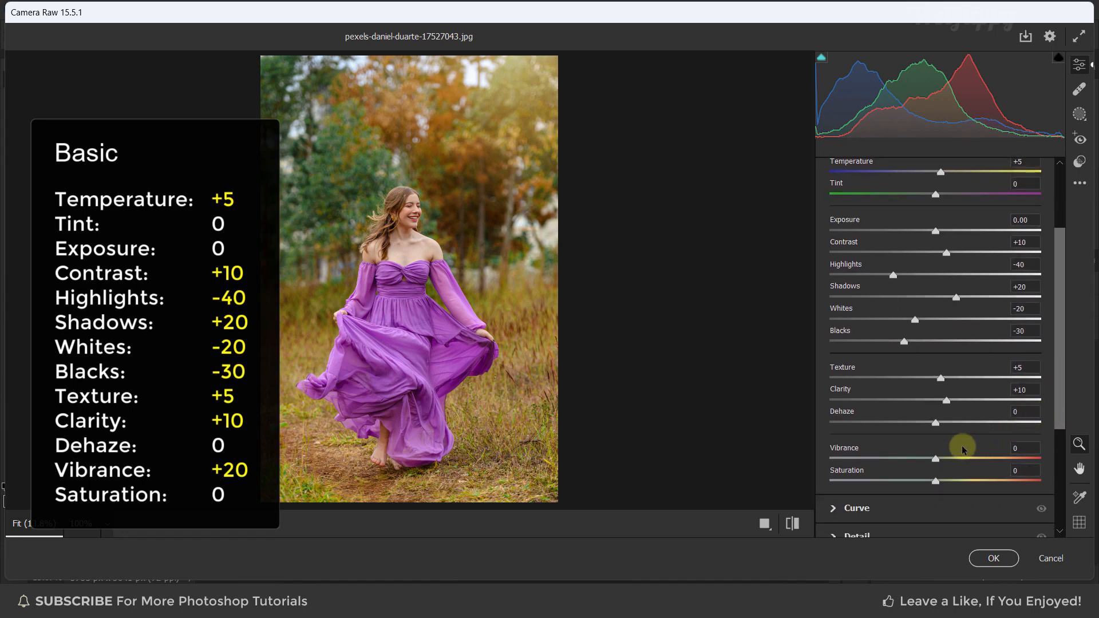
click(1029, 448)
text(20)
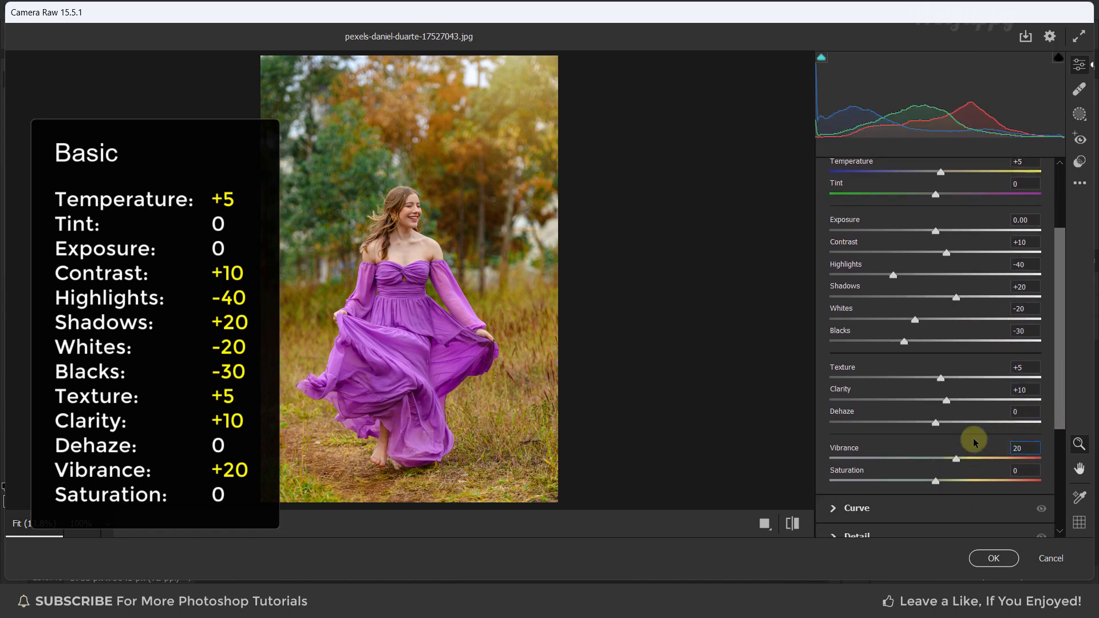
drag(1060, 394, 1063, 335)
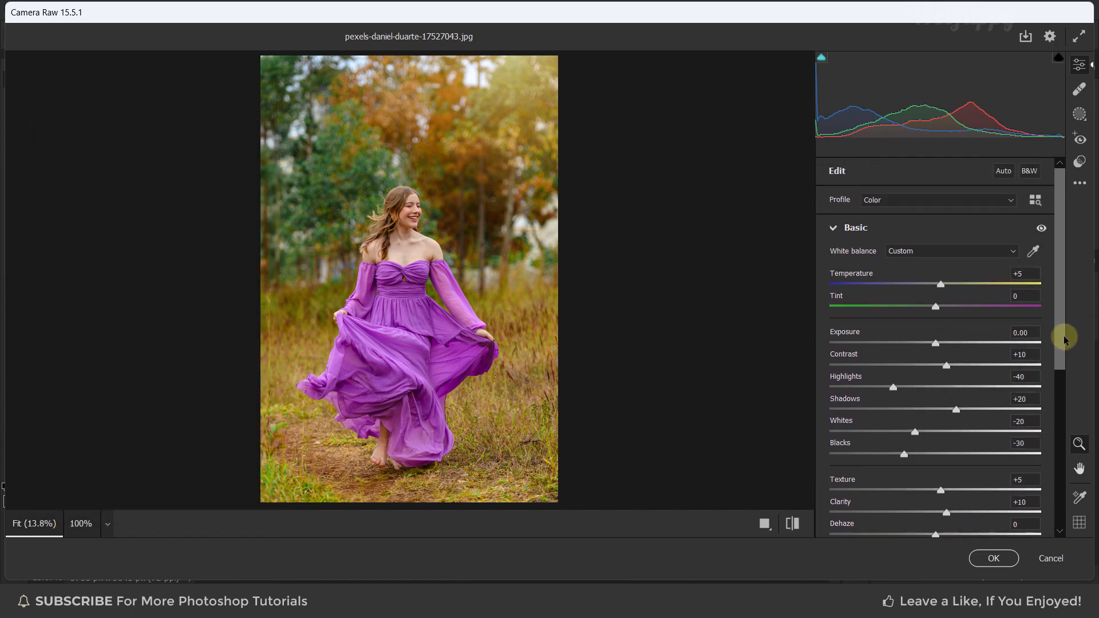
click(834, 229)
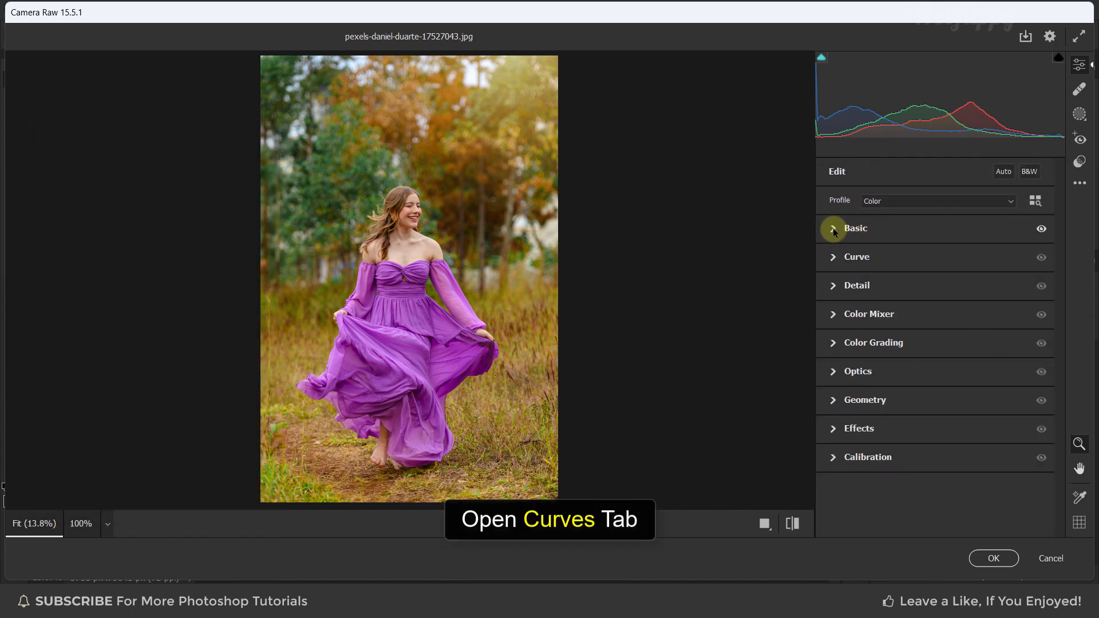
Open the Curve panel and raise the black point's output to 15
click(832, 258)
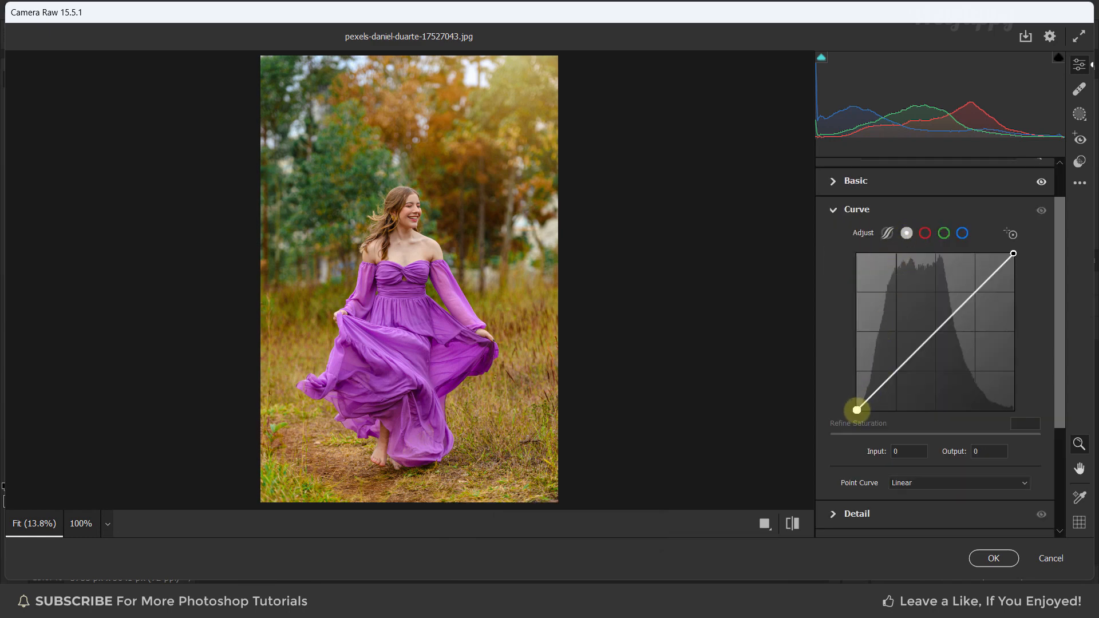
click(981, 451)
text(15)
key(Return)
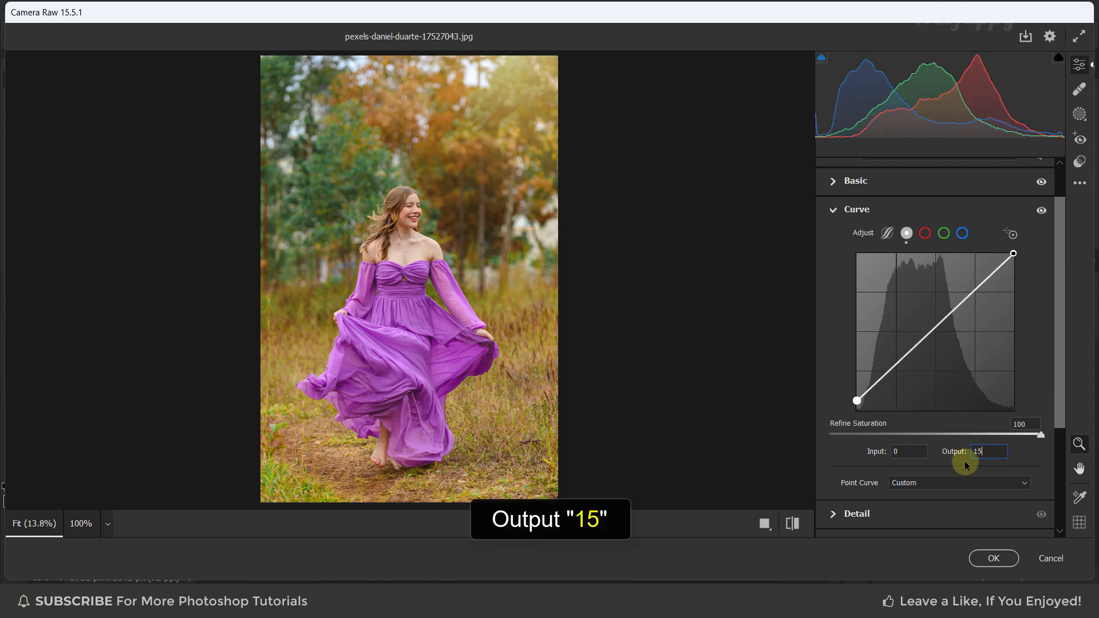
Add a curve point with input 58 and output 58, then collapse the Curve panel
click(893, 367)
click(900, 451)
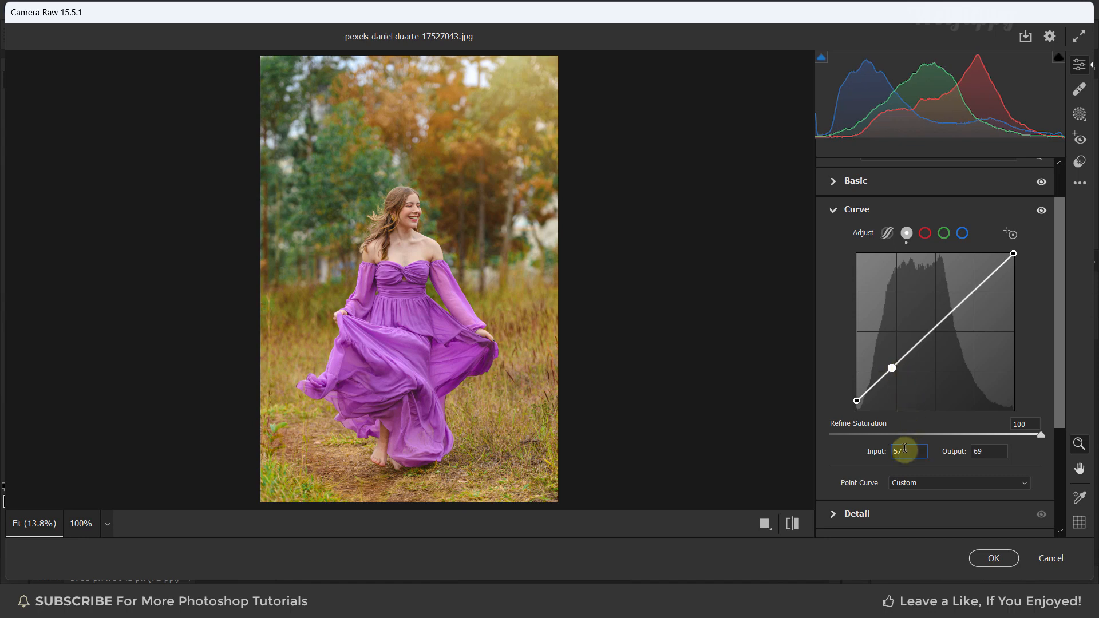
text(58)
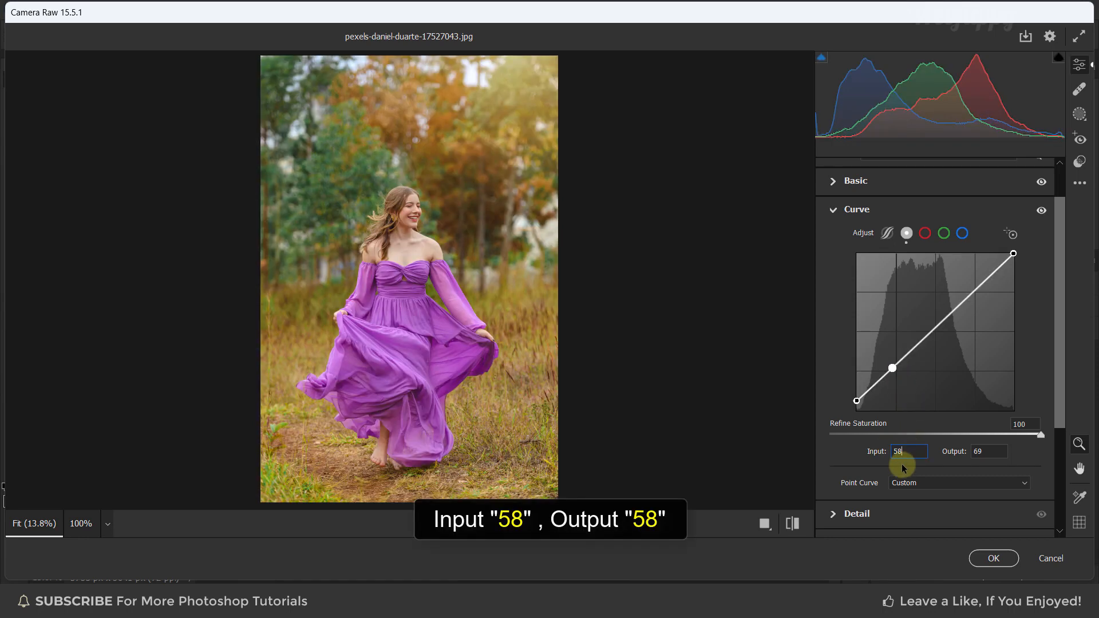
click(976, 453)
text(58)
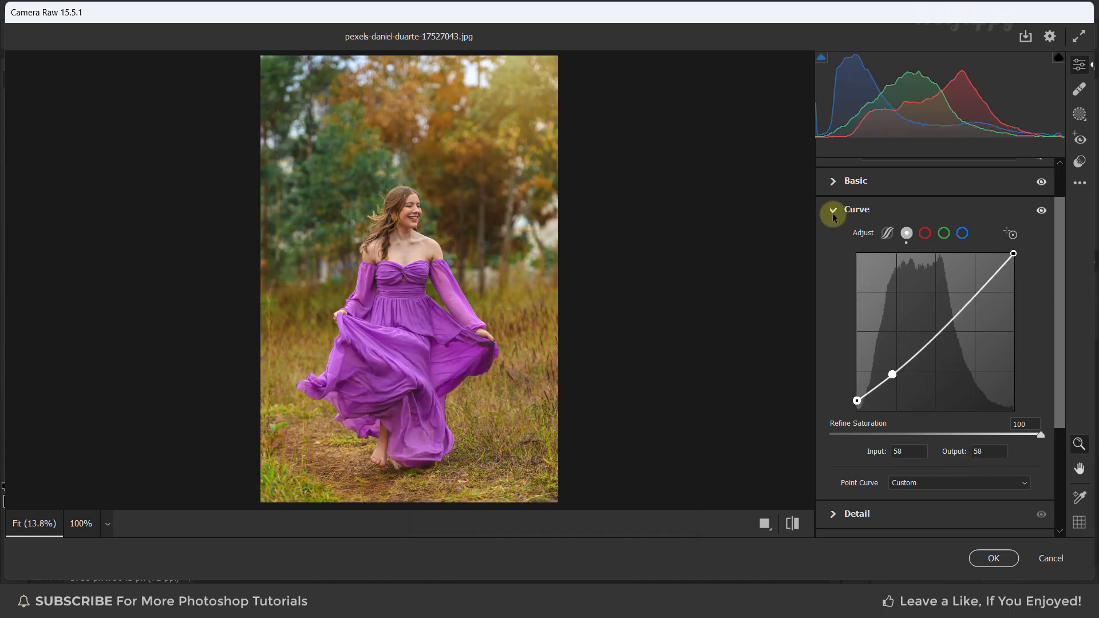
click(832, 210)
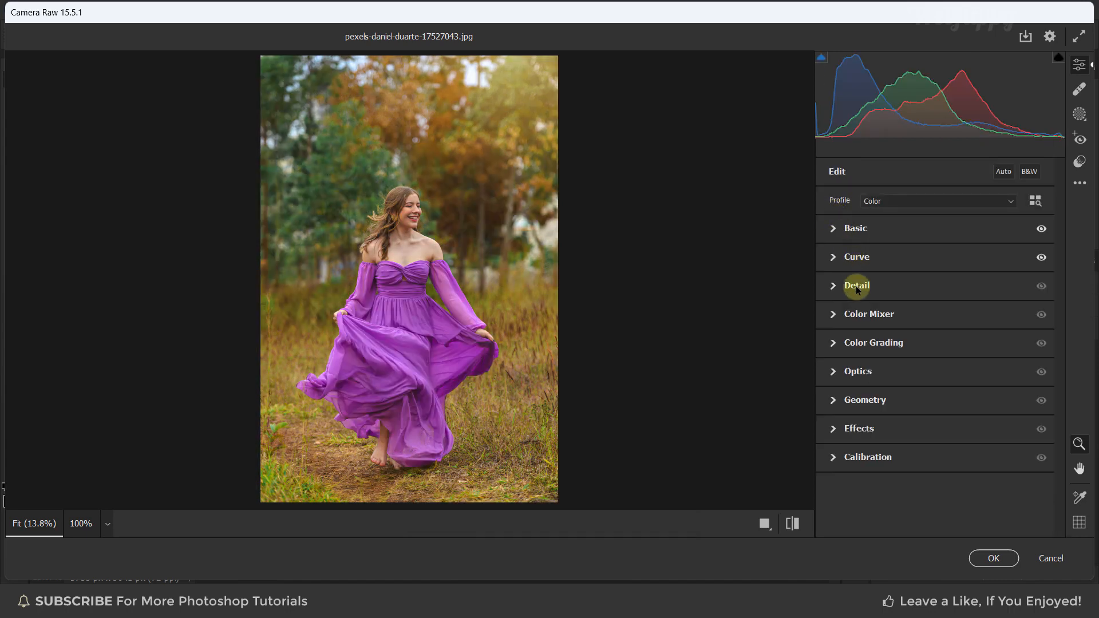
Open the Detail panel, set Sharpening to 30, and collapse it
click(833, 286)
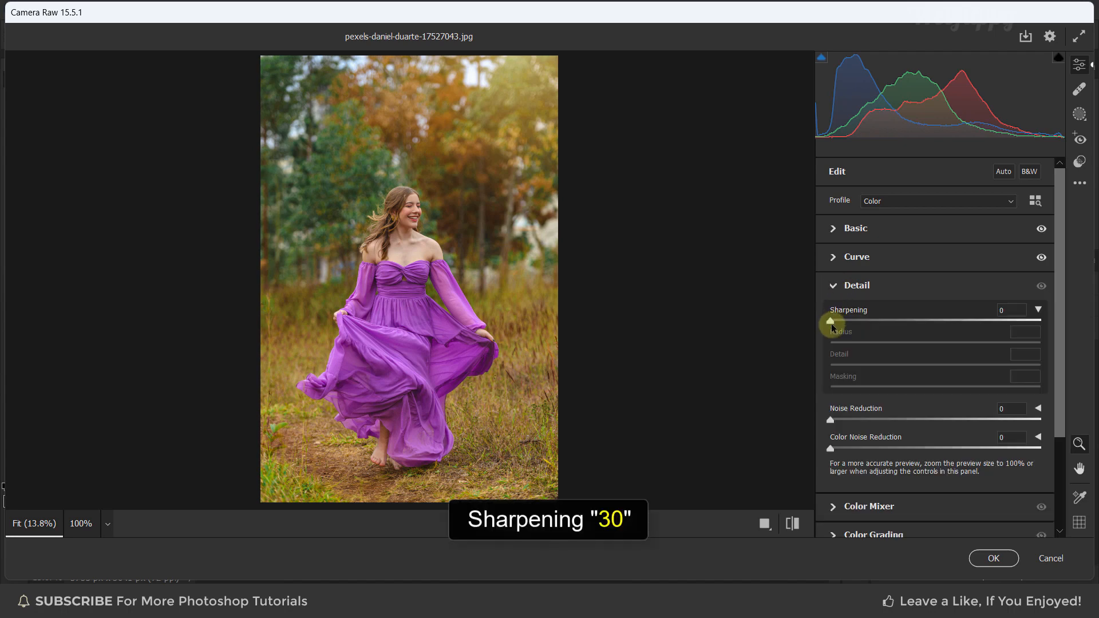
click(1010, 309)
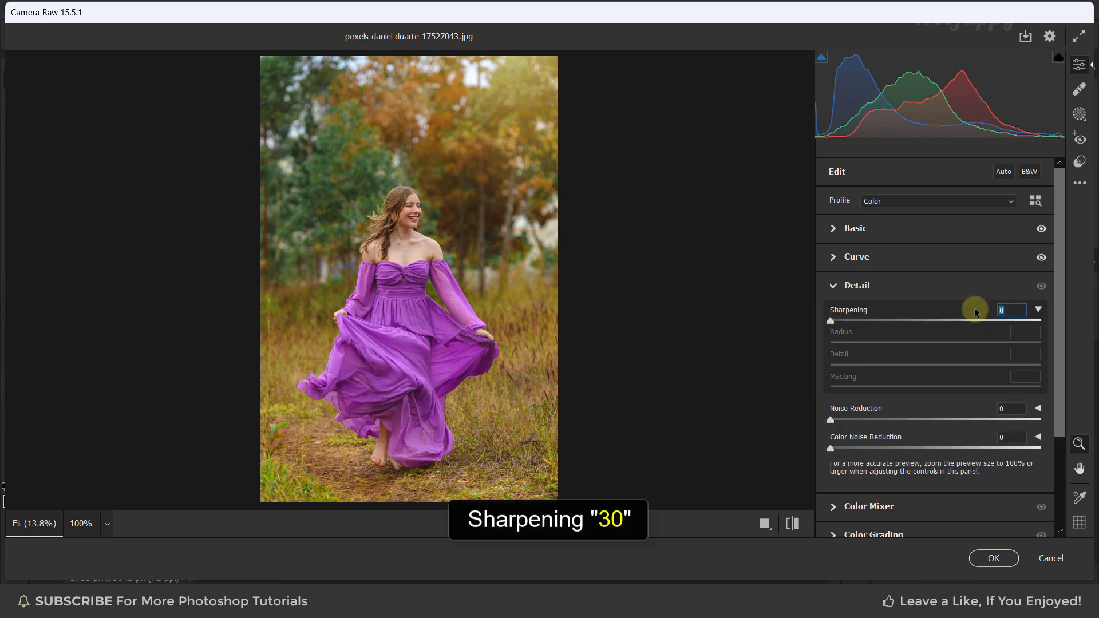
text(3)
key(Return)
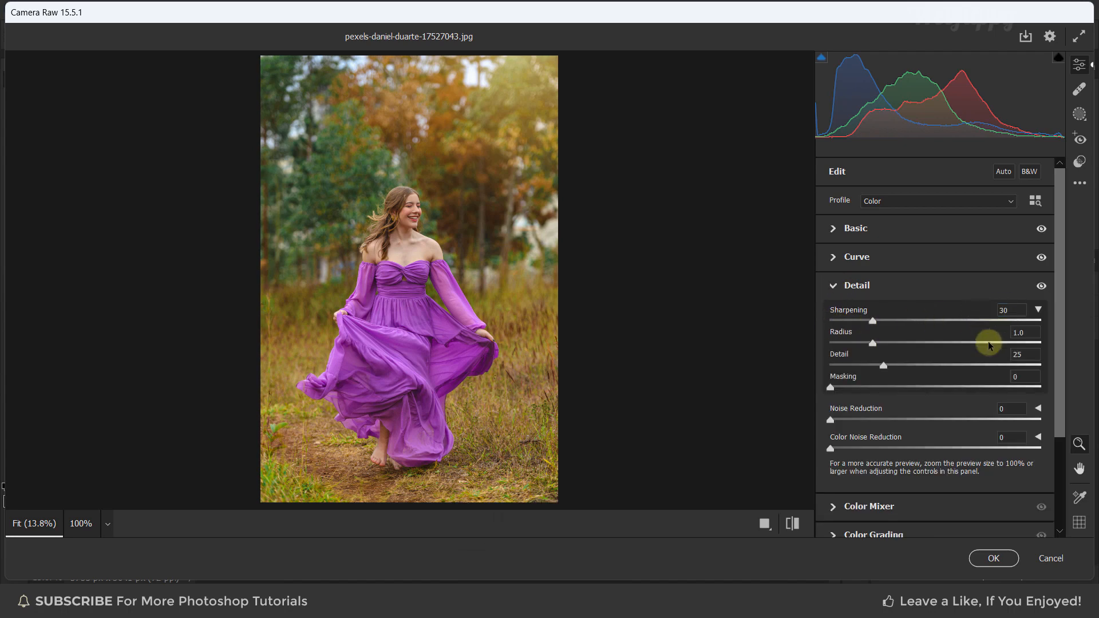
click(832, 285)
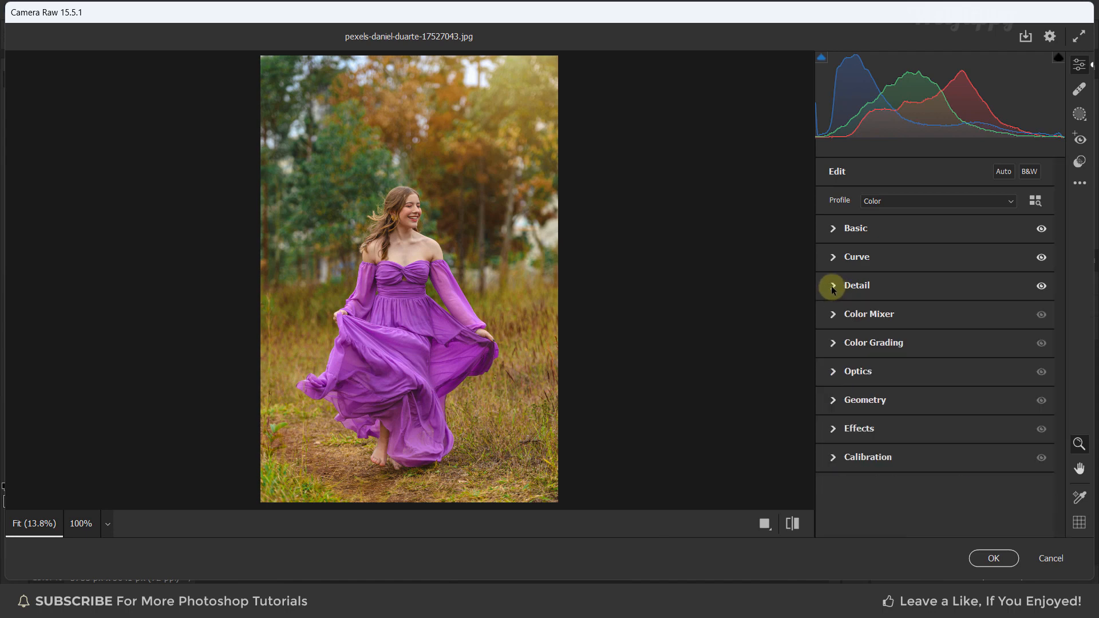
In the Color Mixer HSL Hue settings, set Reds to -10 and Oranges to +5
click(833, 316)
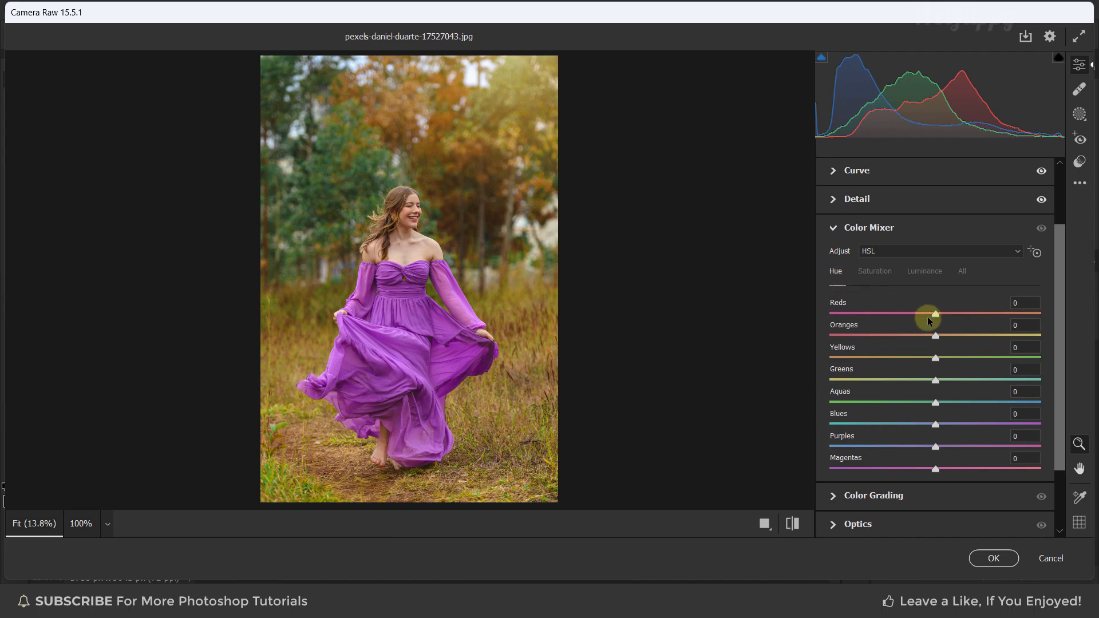
click(1012, 303)
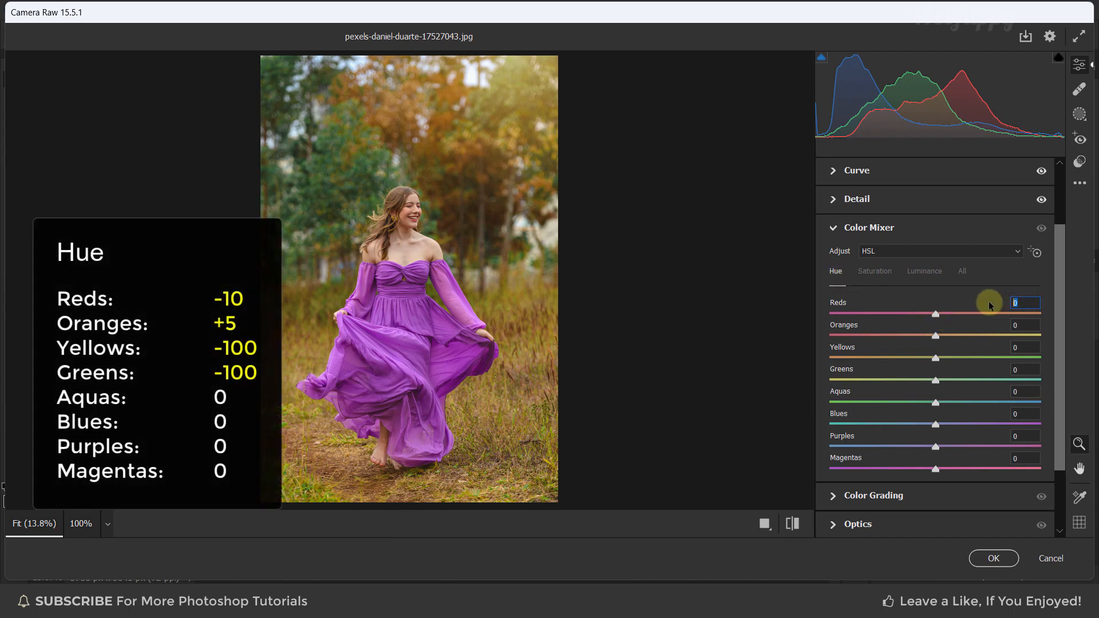
key(Return)
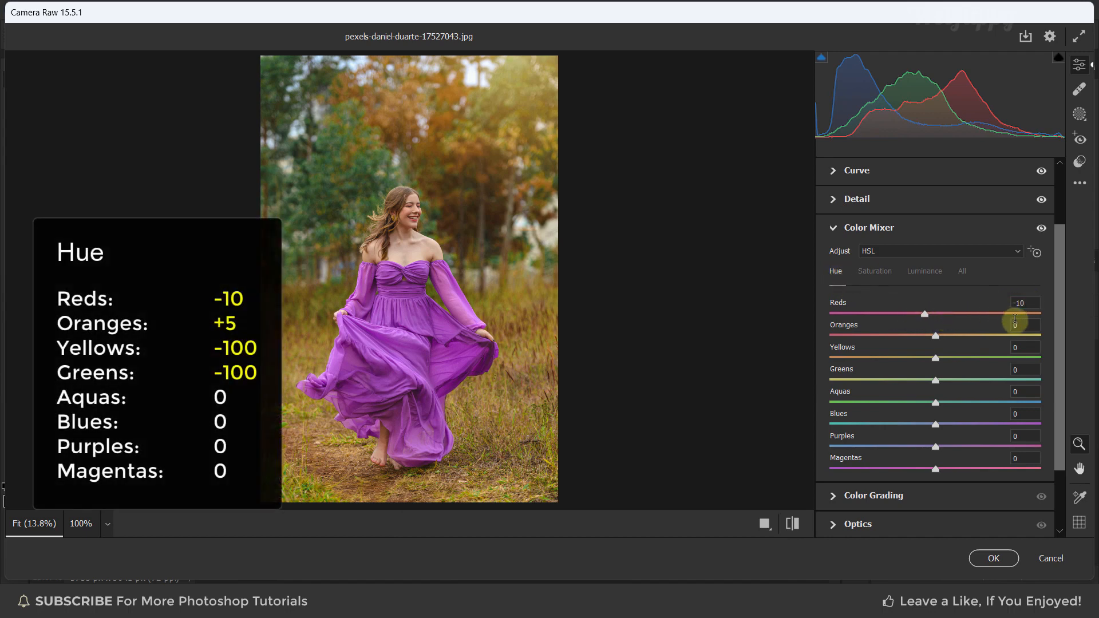
text(5)
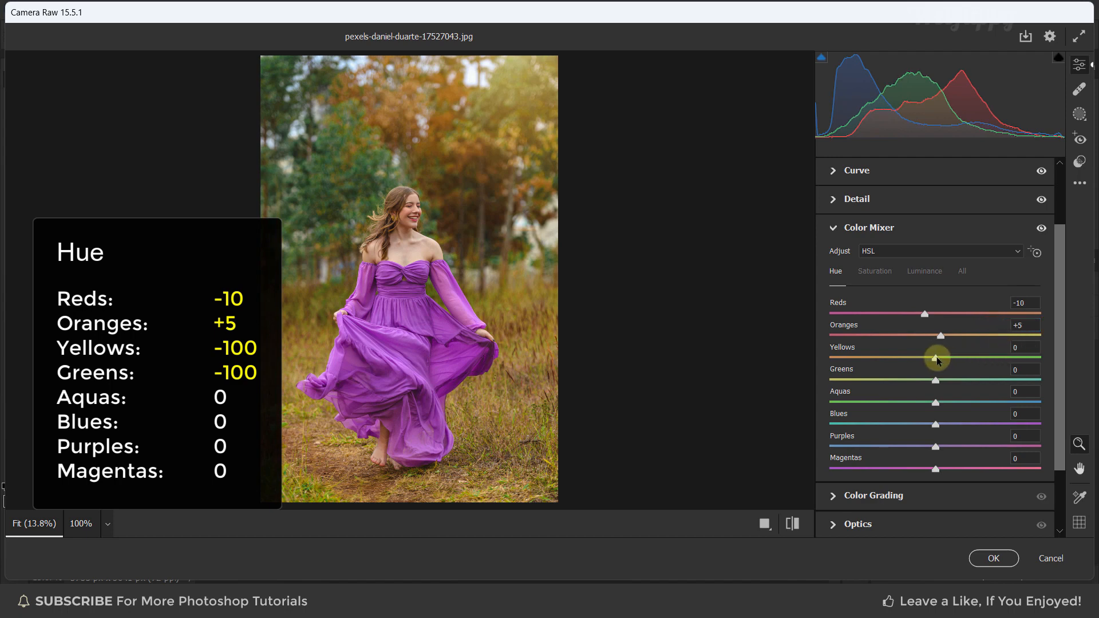
Set the Yellows and Greens hue sliders to -100 in the HSL Hue settings
drag(936, 360, 821, 358)
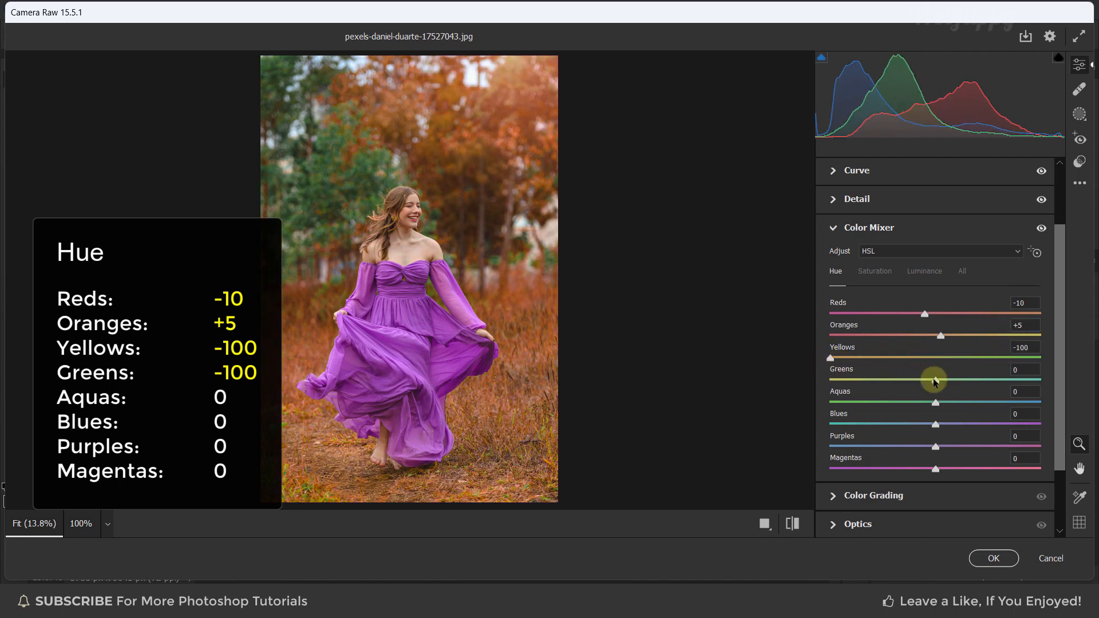
drag(915, 379, 822, 375)
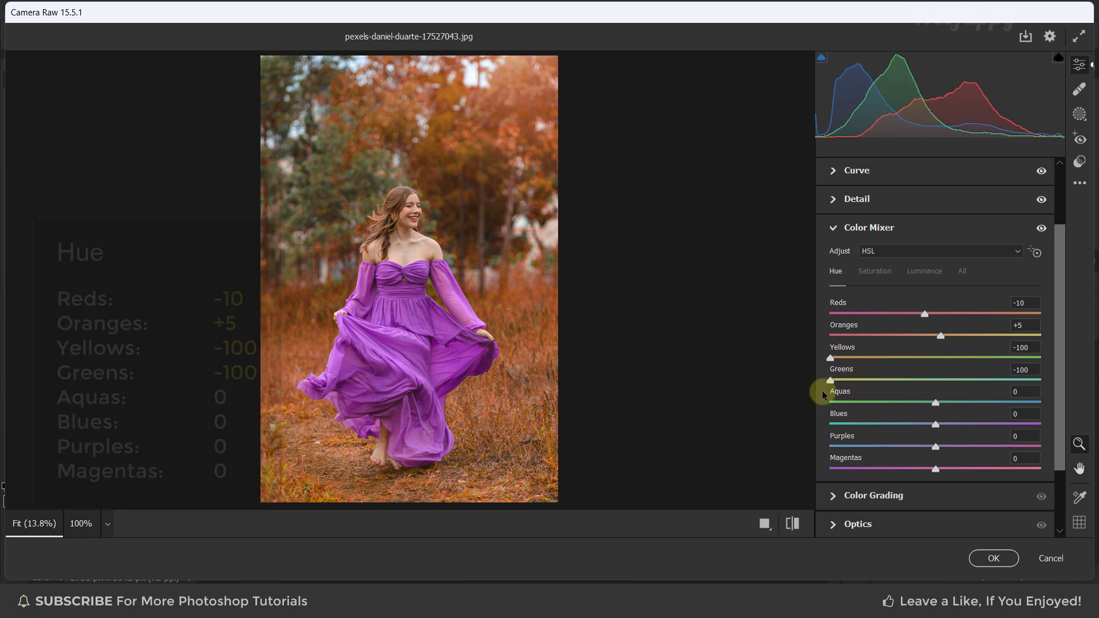
In HSL Saturation, set Reds to +10, Yellows to -30, Greens to -100, and Aquas and Blues to -80
click(873, 271)
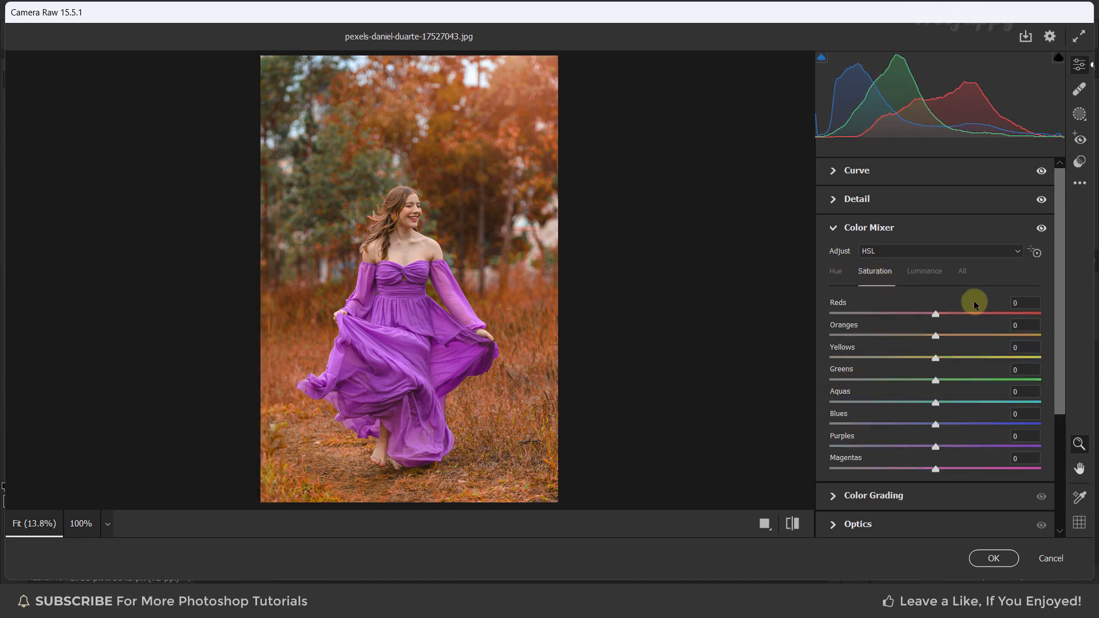
click(1026, 303)
text(10)
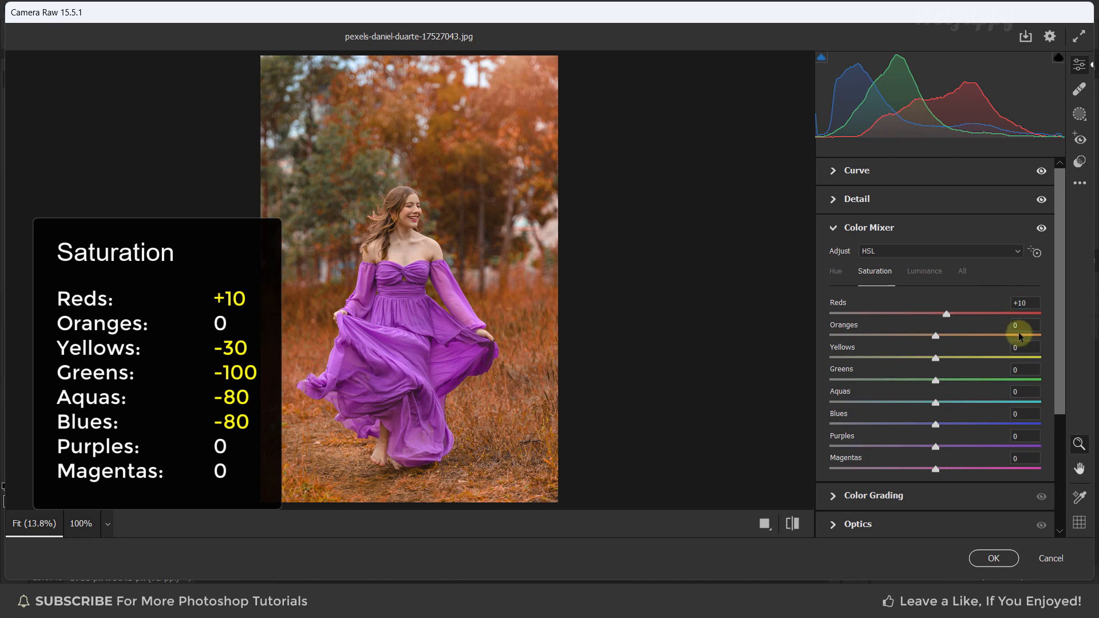
text(-30)
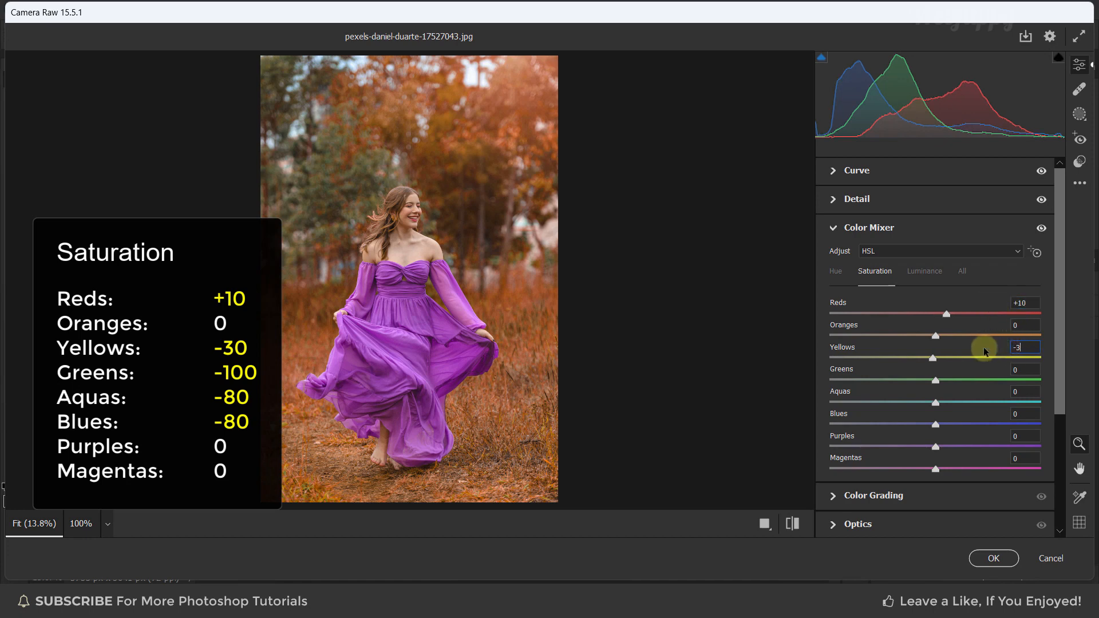
key(Return)
drag(936, 380, 817, 382)
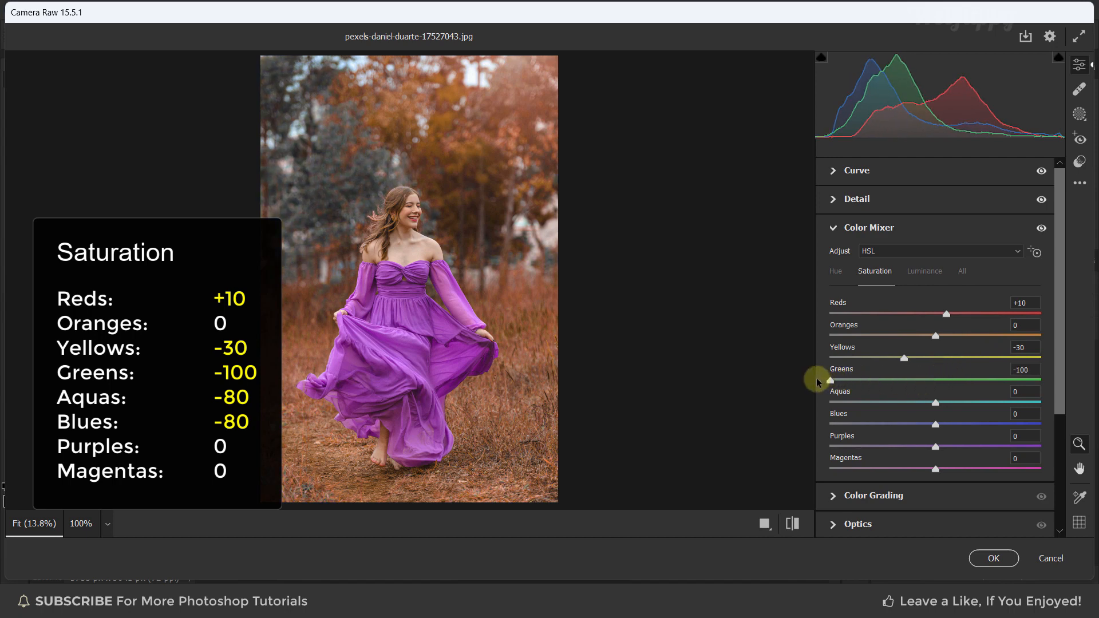
click(1023, 391)
click(1022, 413)
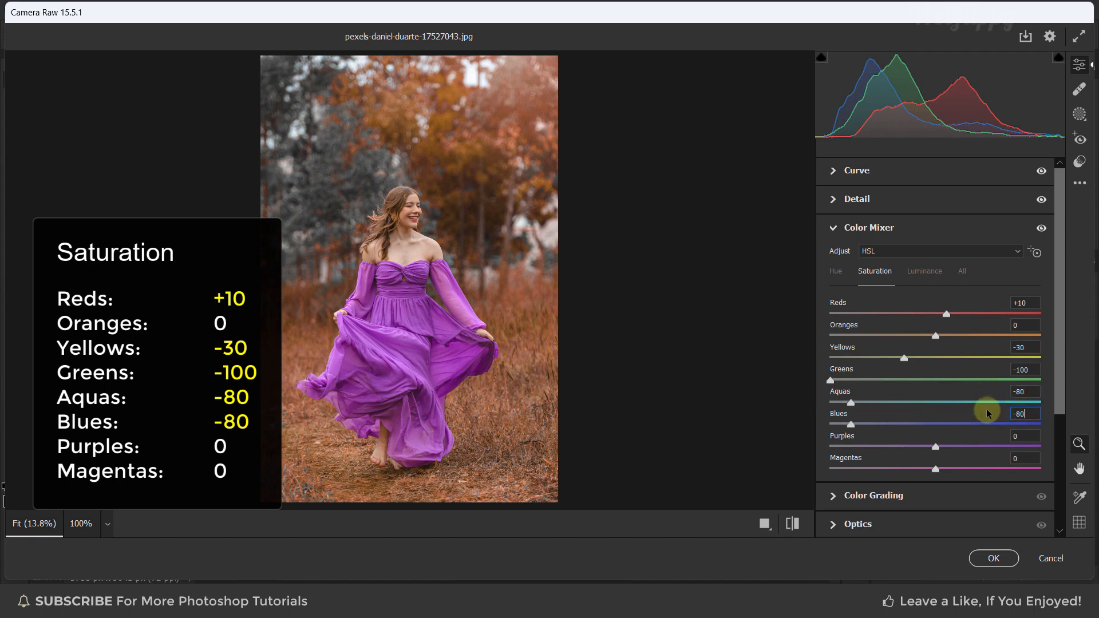
key(Return)
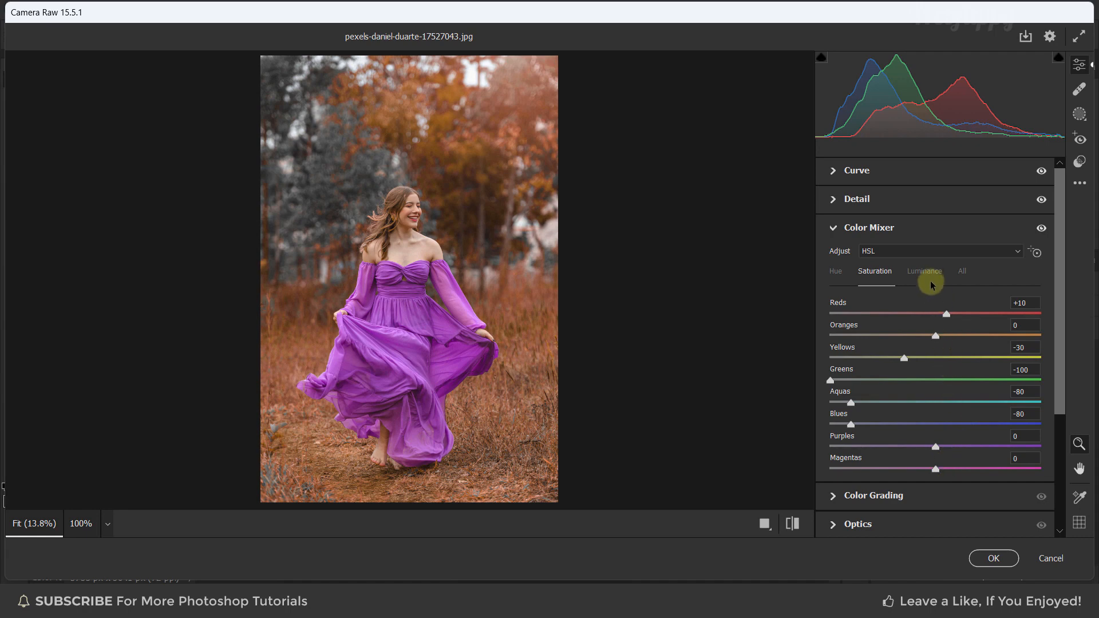
In HSL Luminance, set Reds and Oranges to +10, then collapse the Color Mixer panel
click(928, 275)
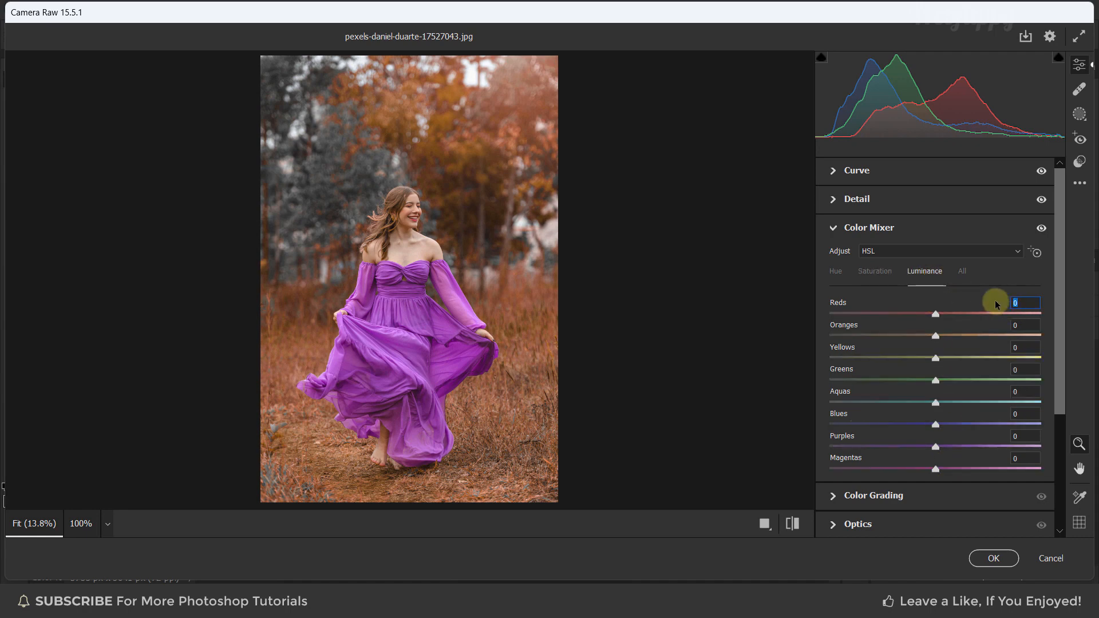
text(10)
key(Return)
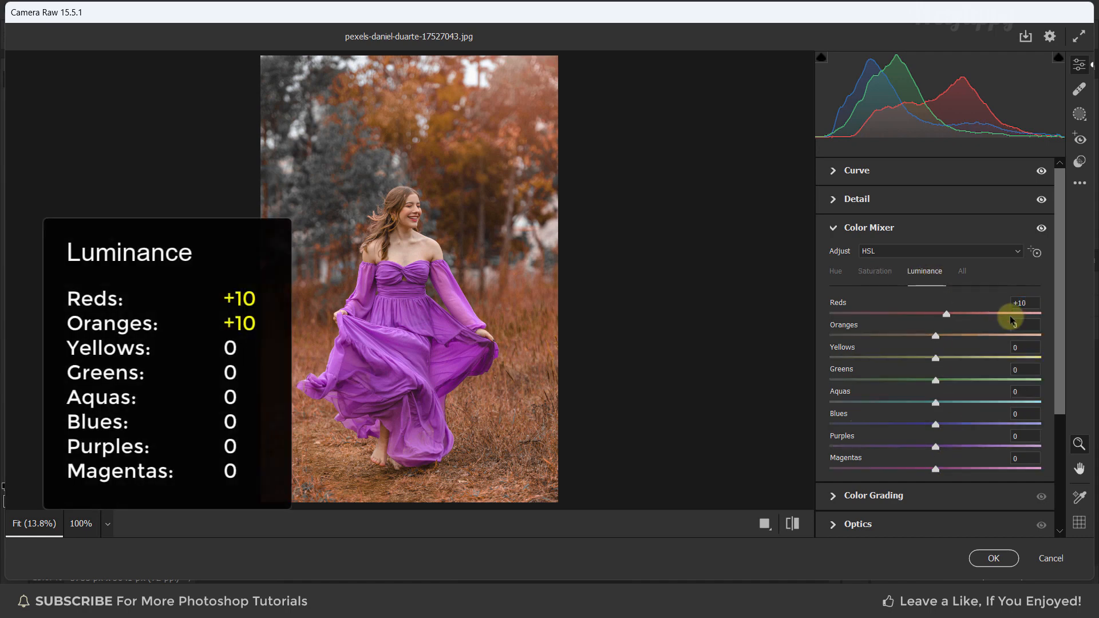
click(1011, 324)
text(10)
key(Return)
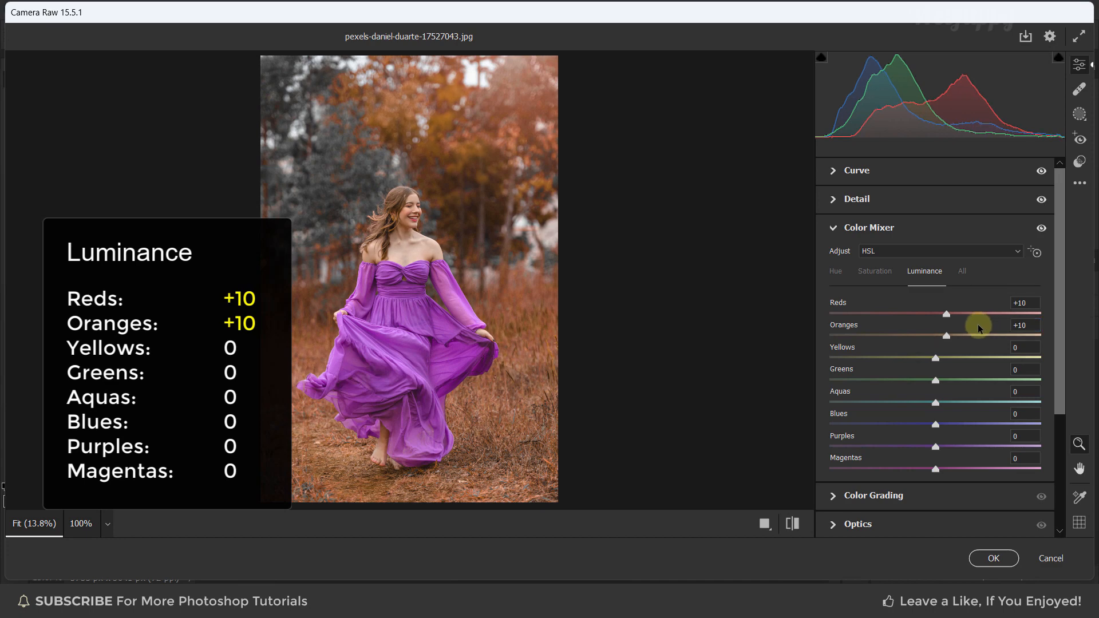
click(832, 228)
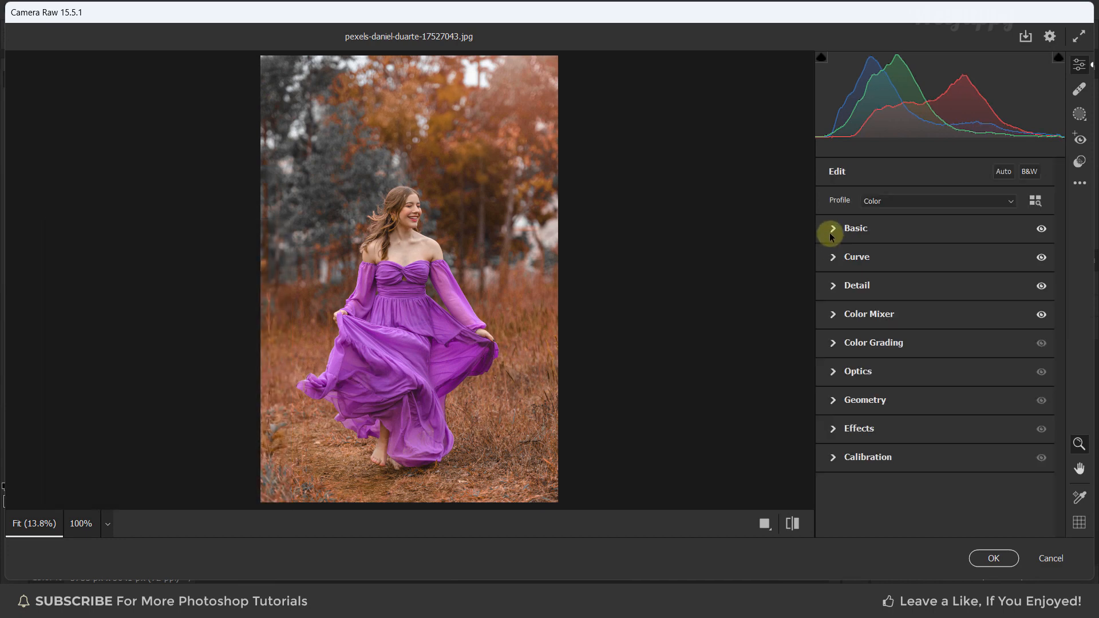
Open the Color Grading panel and set the Shadows hue to 20 and saturation to 15
click(832, 343)
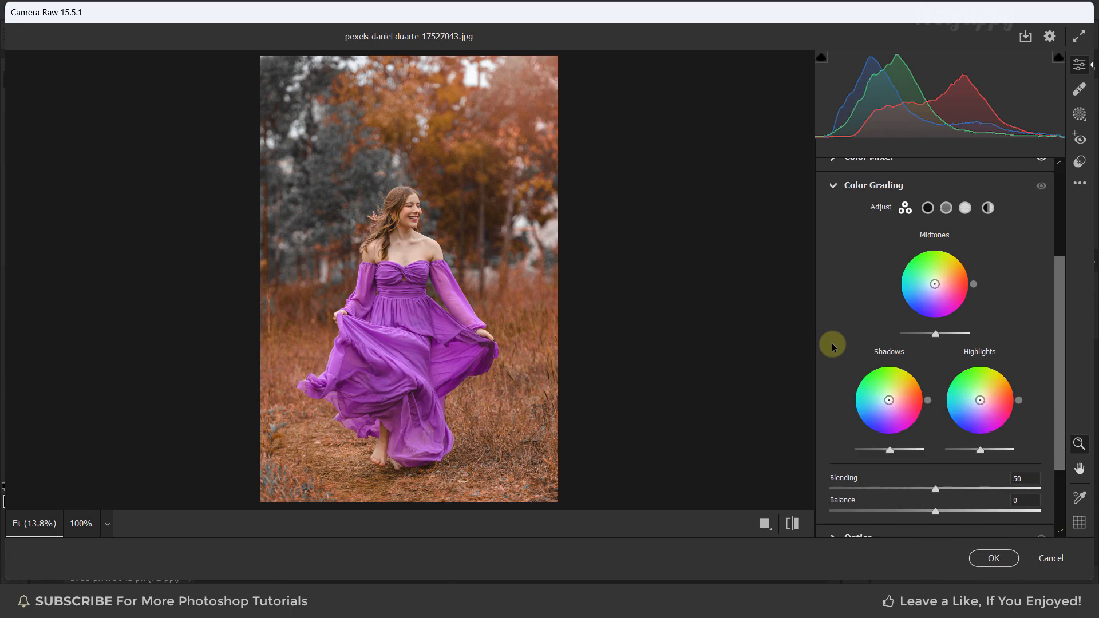
click(928, 209)
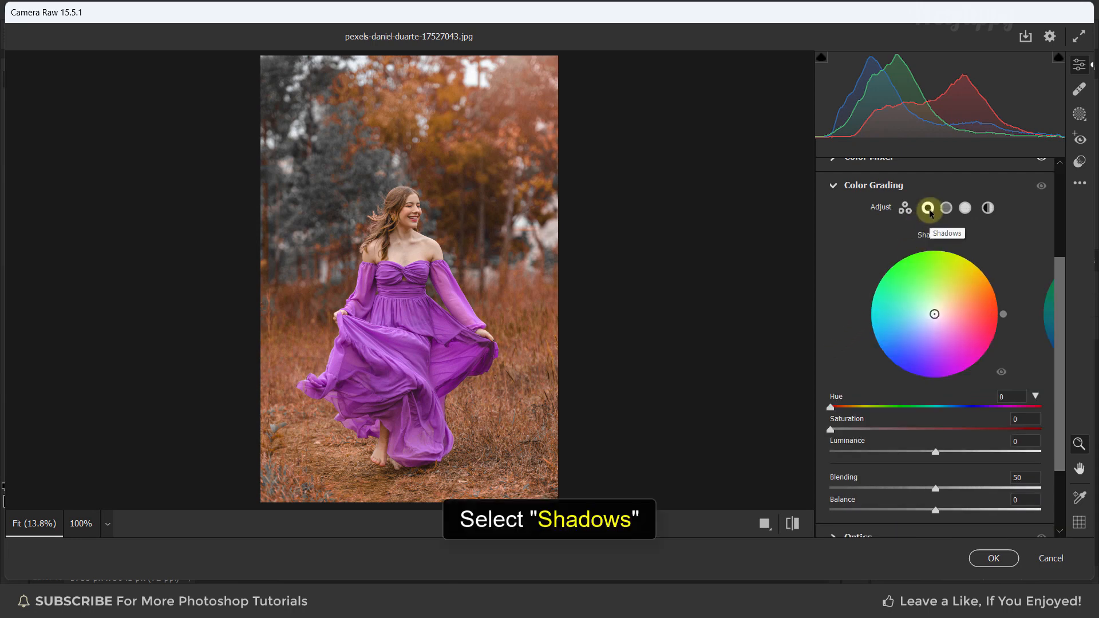
click(1035, 396)
click(1035, 396)
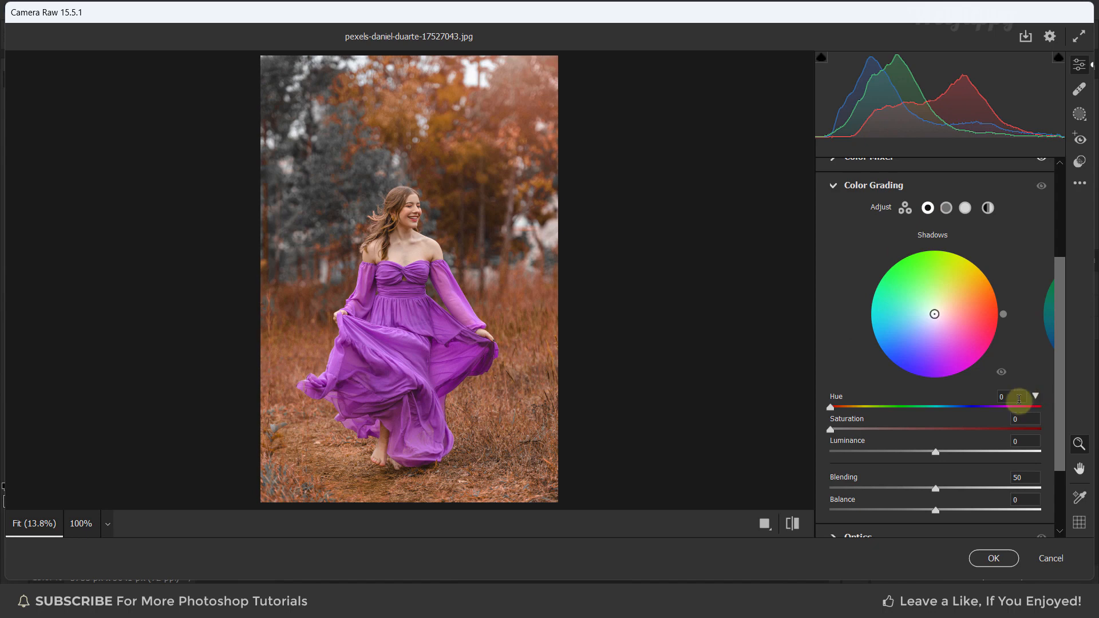
click(1010, 397)
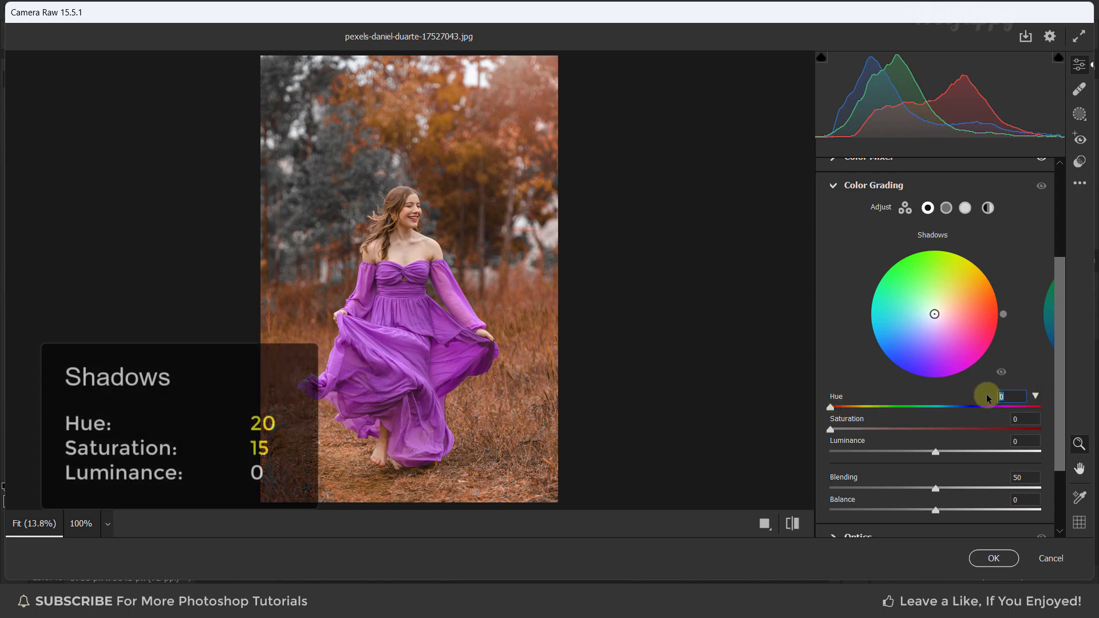
text(20)
click(1023, 418)
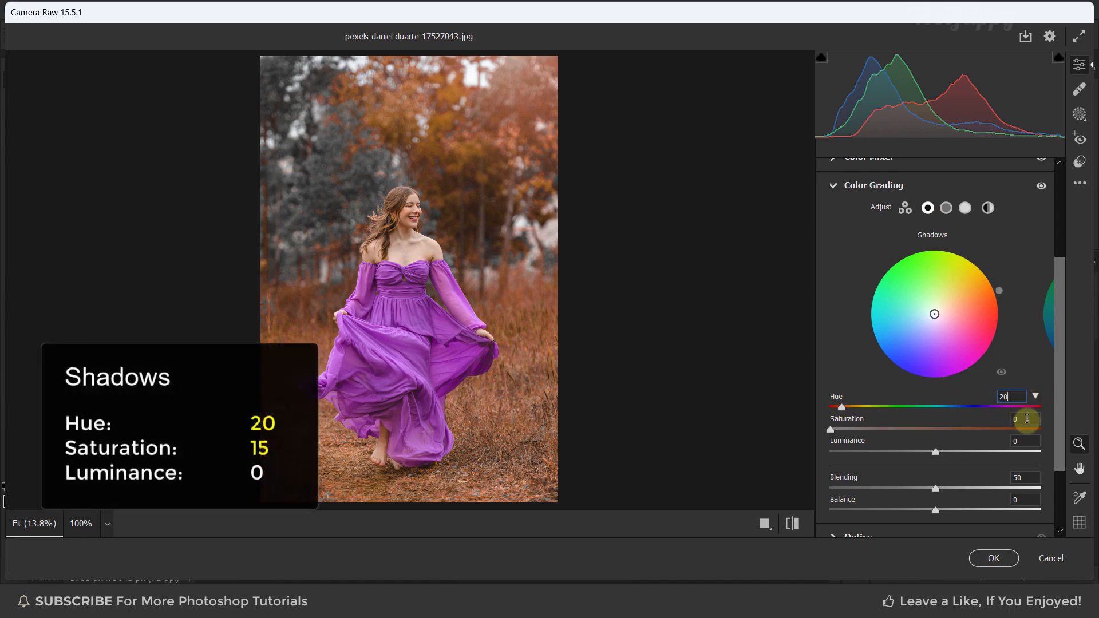
text(15)
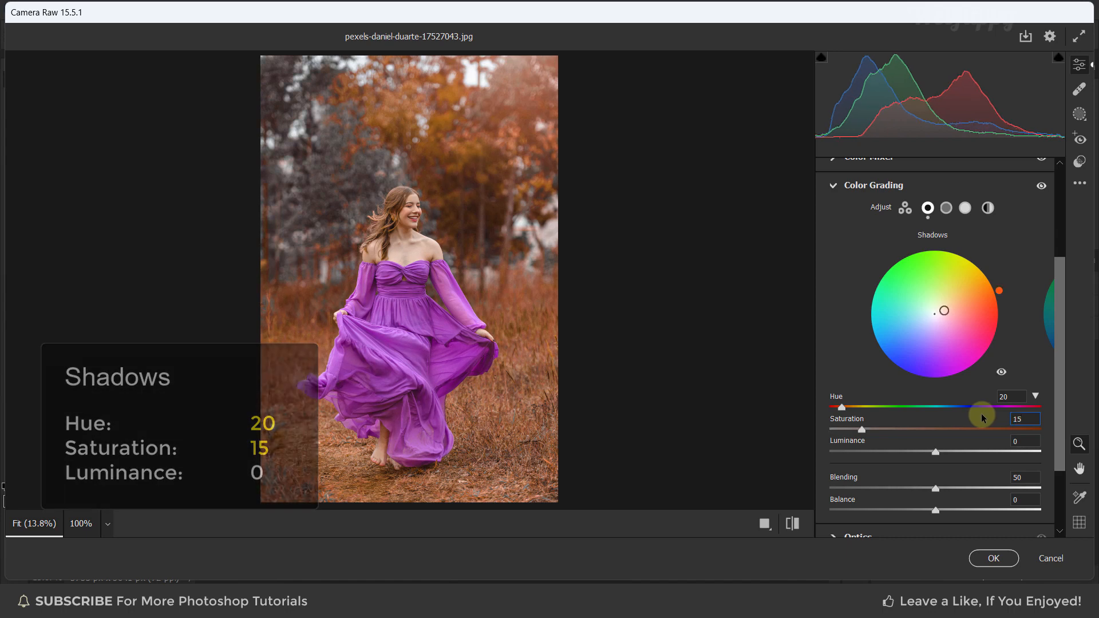
click(982, 414)
Set the Highlights hue to 210 and saturation to 15, then collapse the Color Grading panel
click(967, 210)
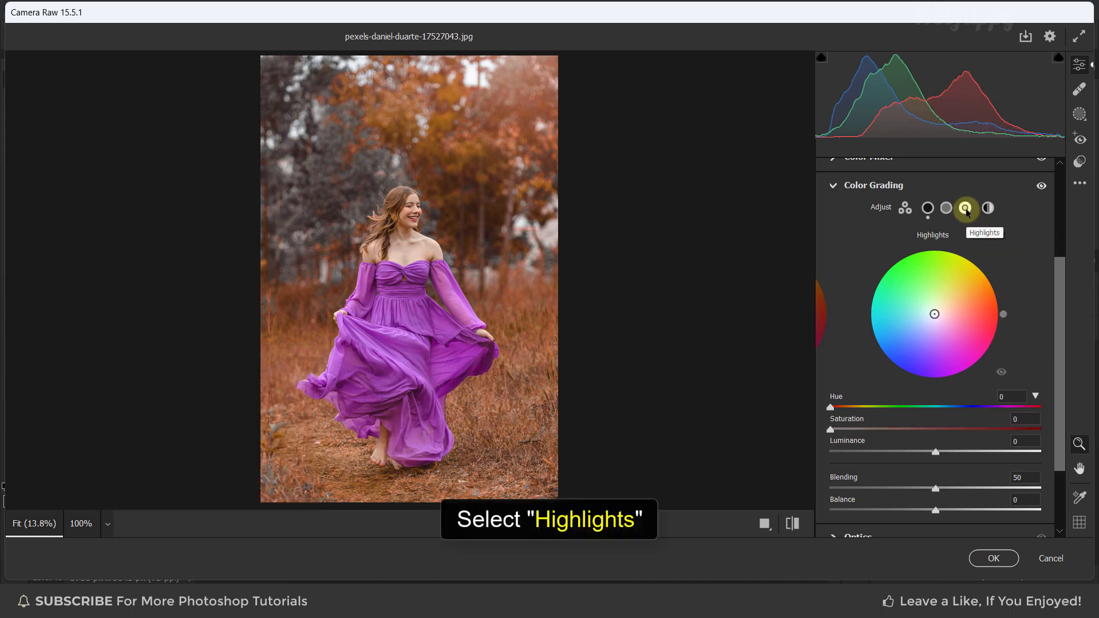
click(1009, 397)
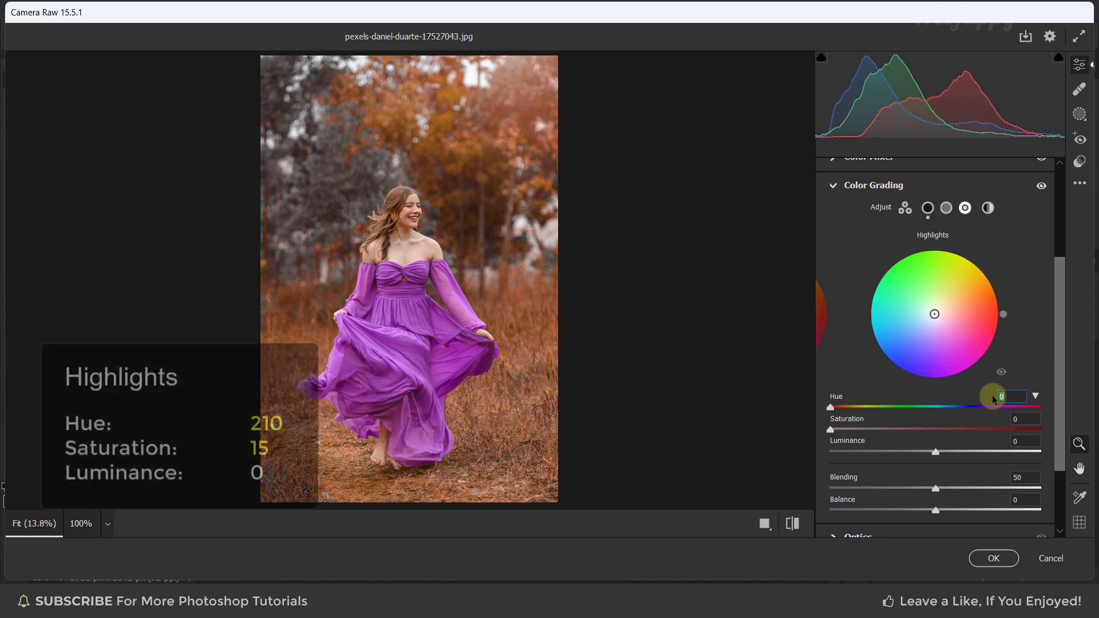
text(210)
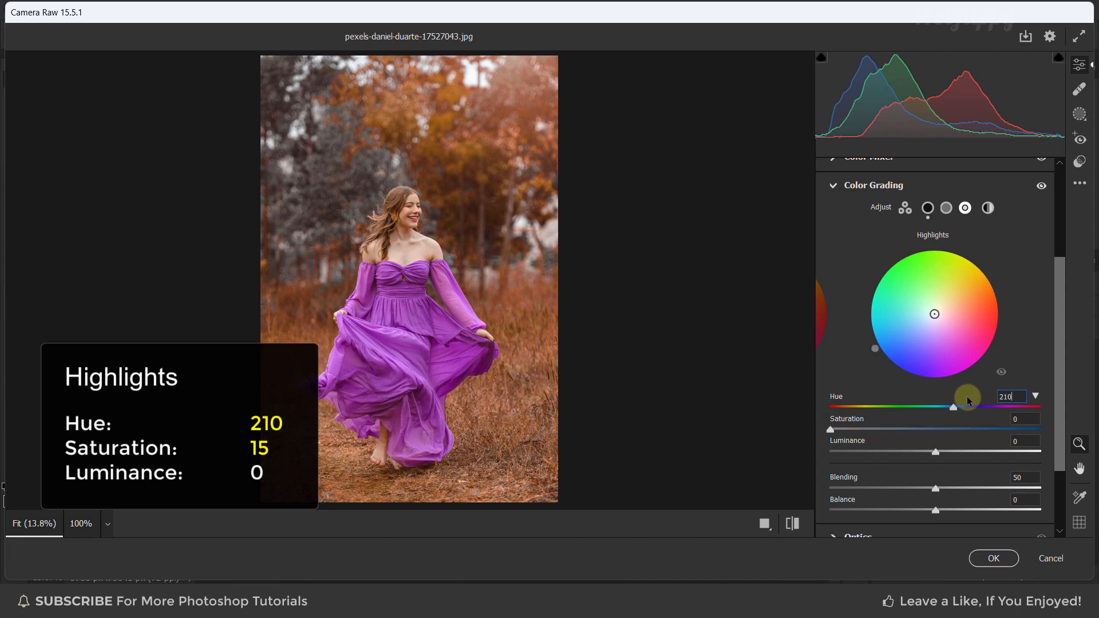
key(Tab)
text(15)
key(Return)
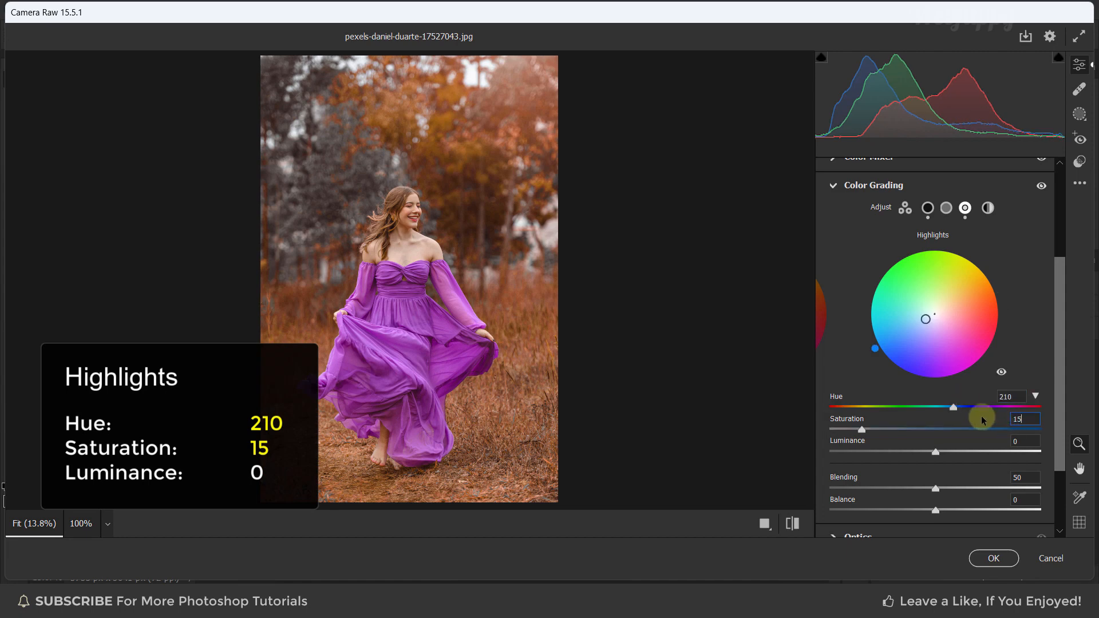
click(833, 185)
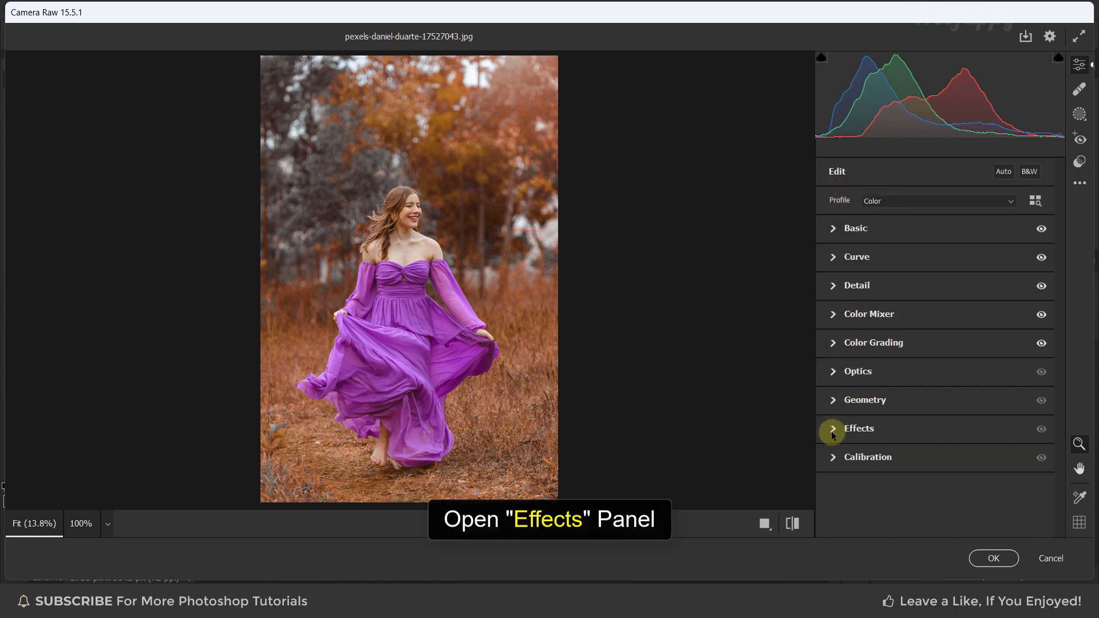
Open the Effects panel, set Grain to 10, and collapse it
click(832, 429)
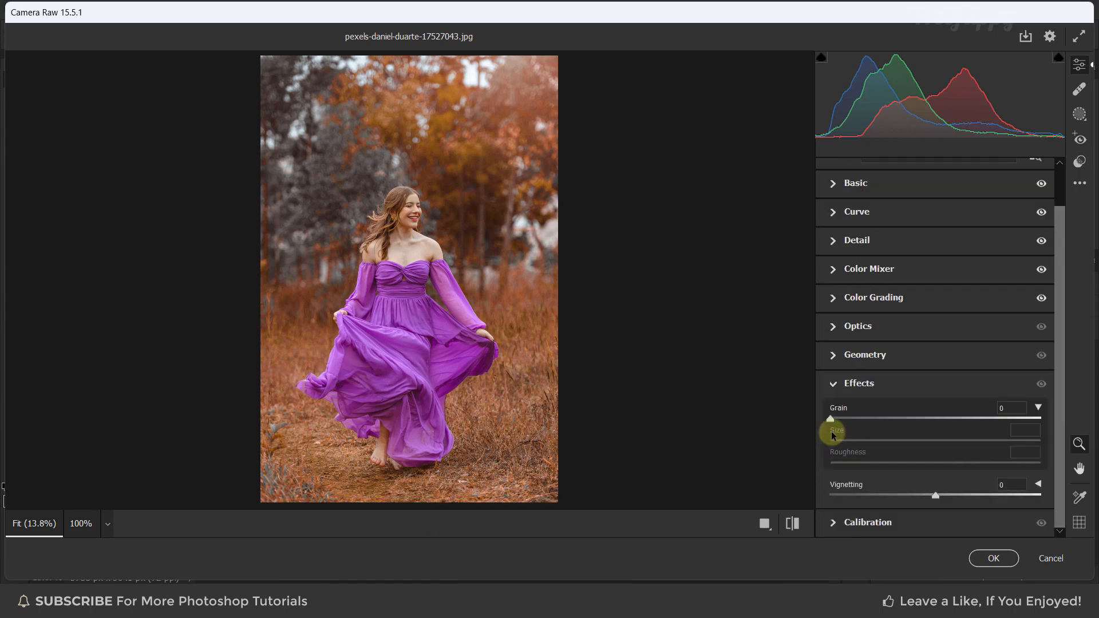
click(1001, 407)
text(10)
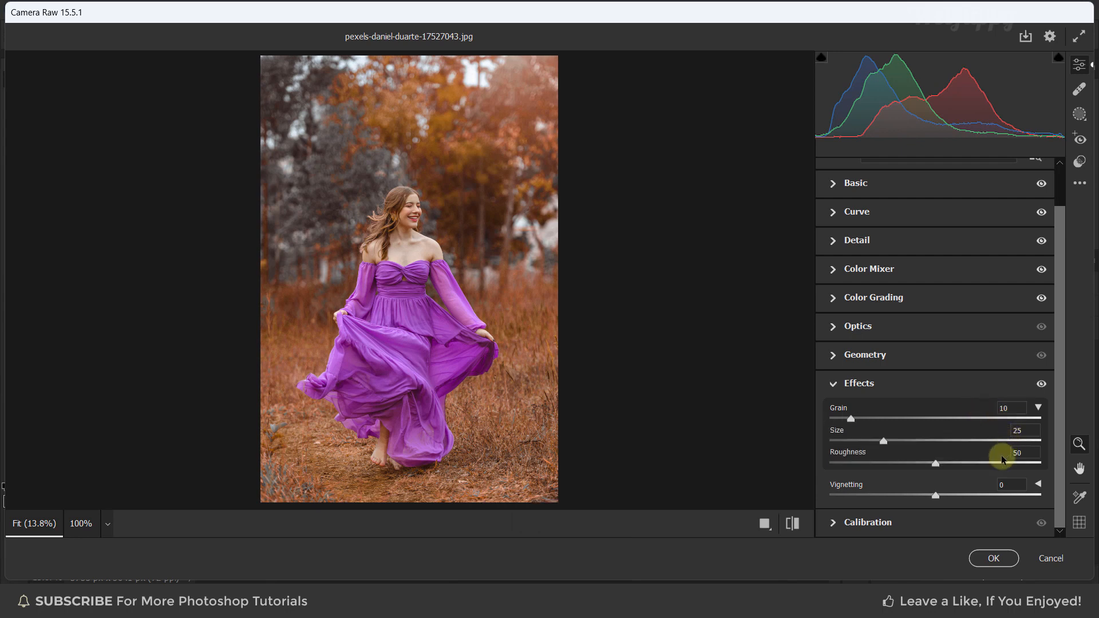
click(832, 383)
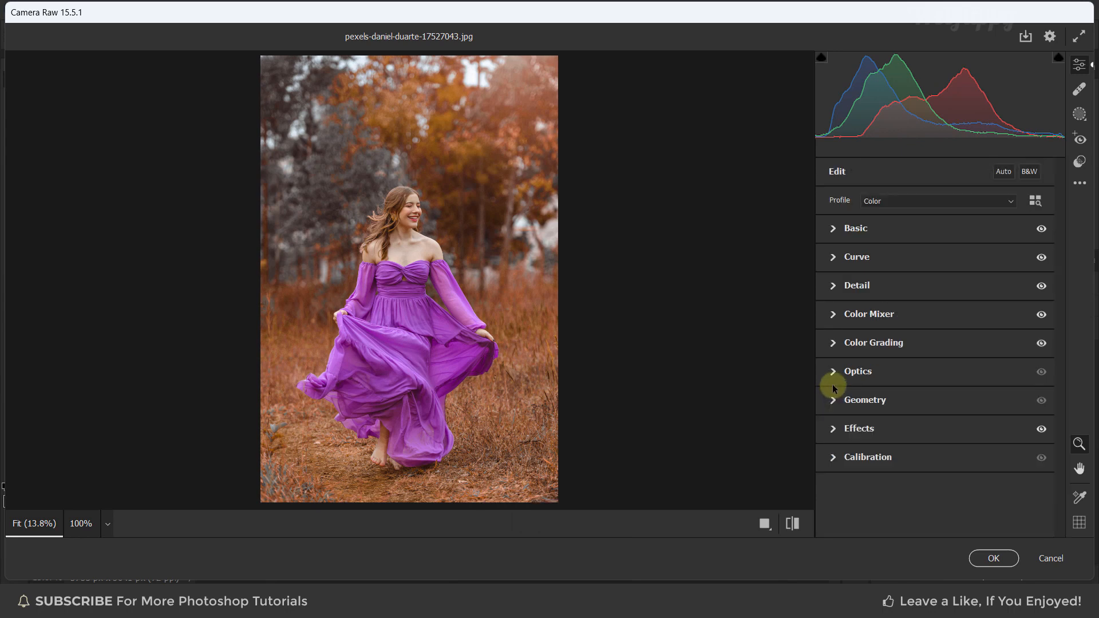
Open the Calibration panel and set Red Primary hue to +20 and saturation to -50
click(833, 457)
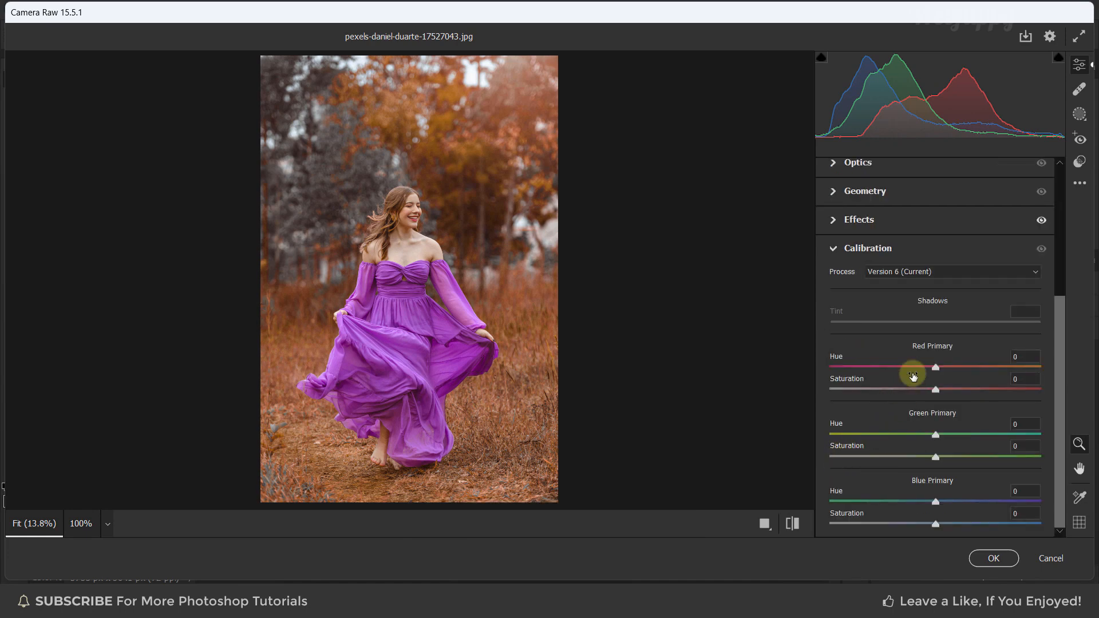
click(1016, 357)
text(20)
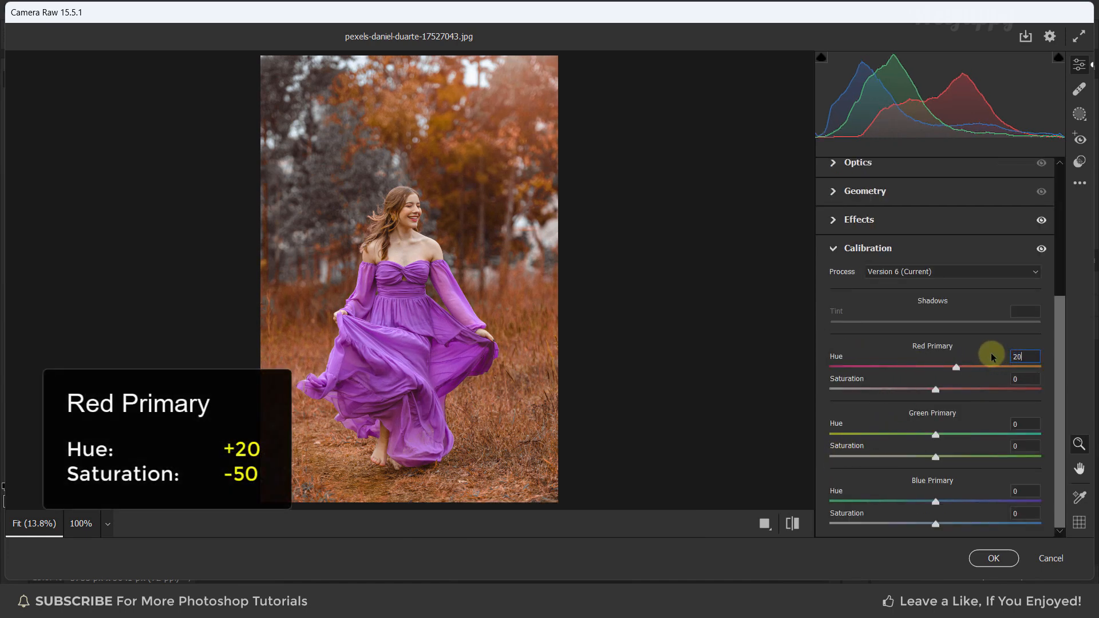
click(1019, 377)
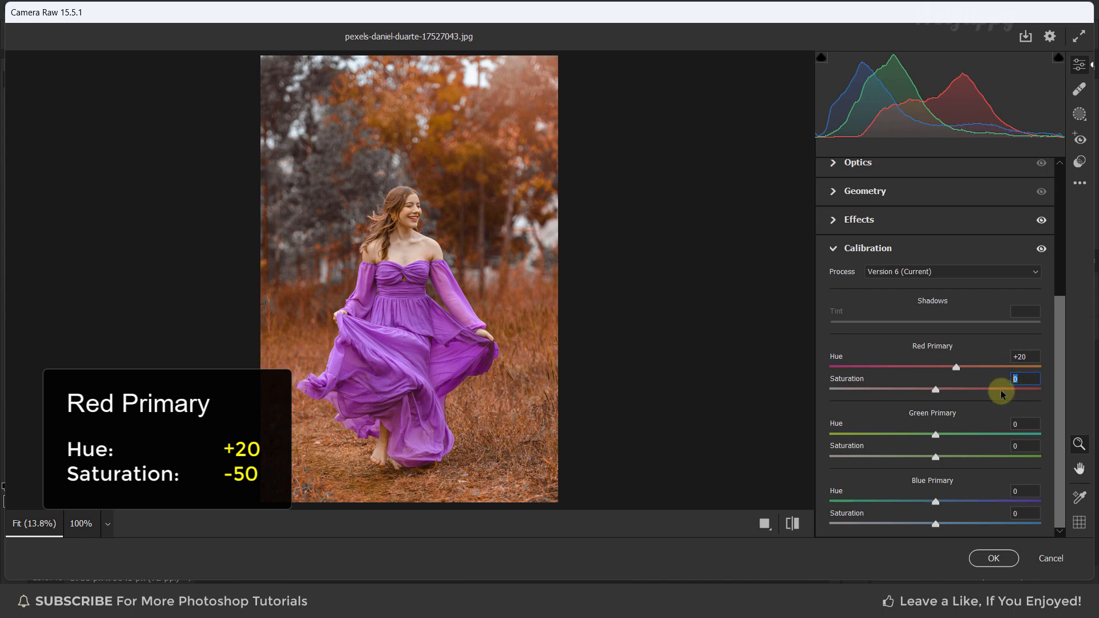
text(-50)
key(Return)
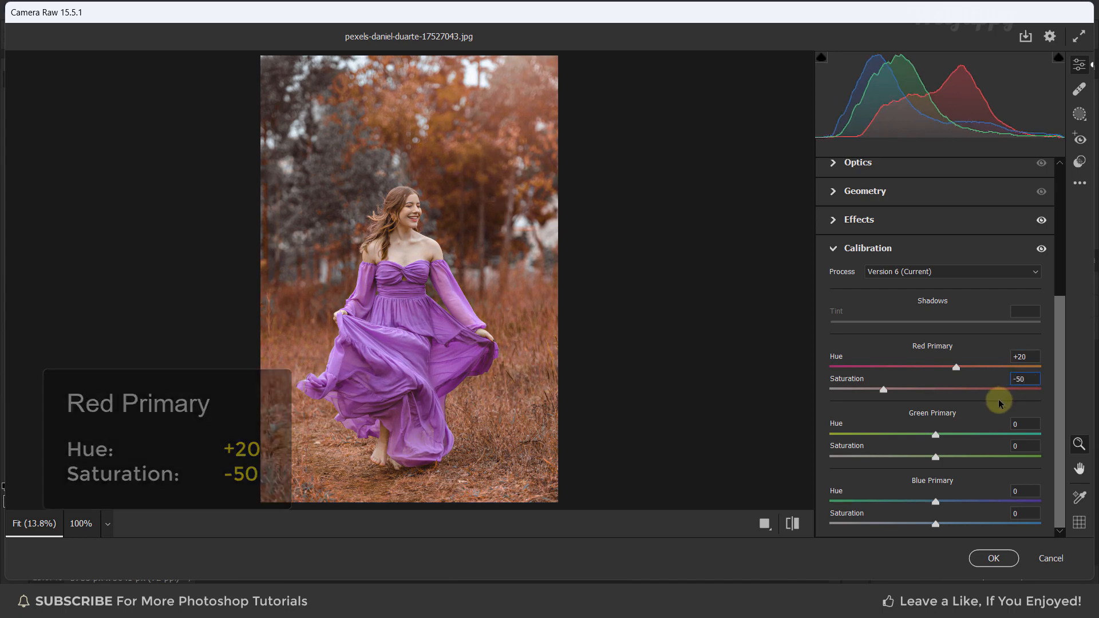
Set the Green Primary hue to +50 and saturation to +20
click(1018, 424)
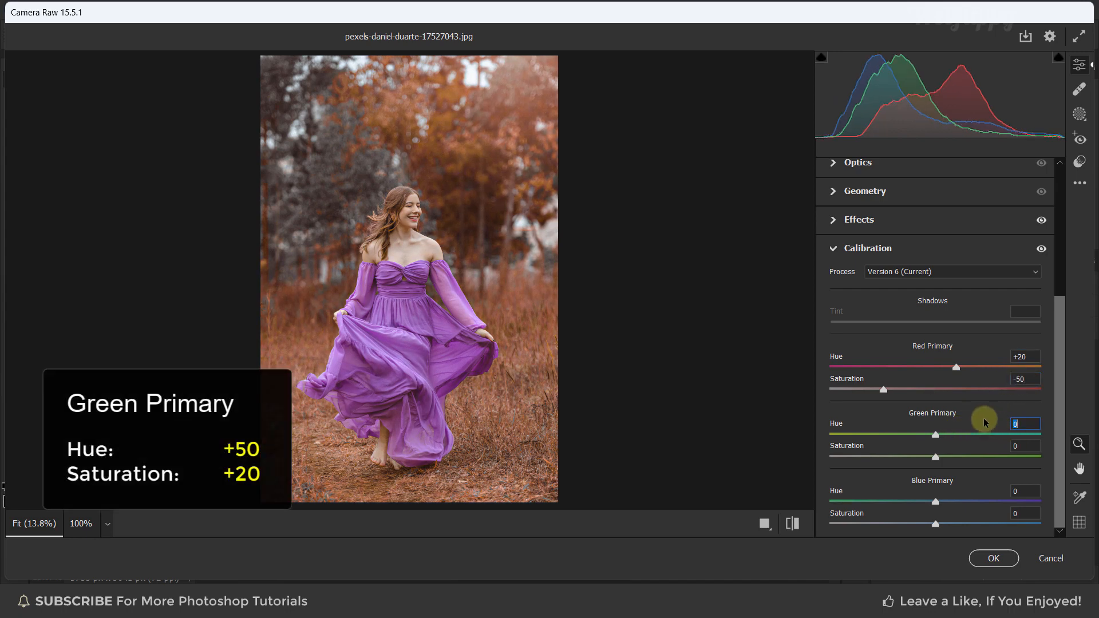
text(50)
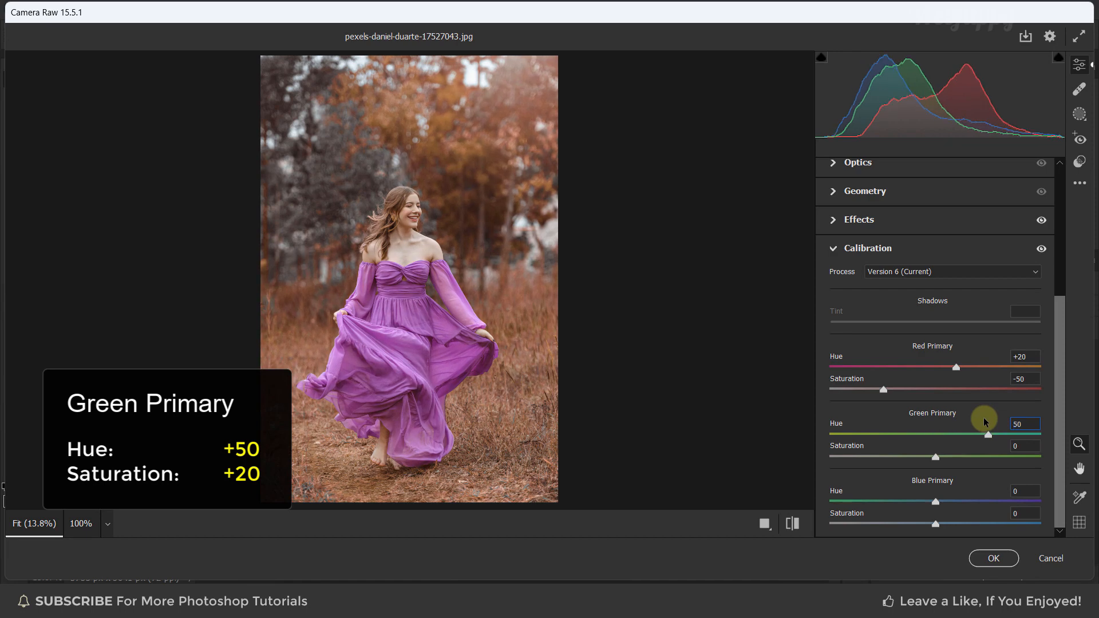
click(1014, 446)
text(20)
key(Return)
Set the Blue Primary hue to -30, then collapse the Calibration panel
click(1023, 491)
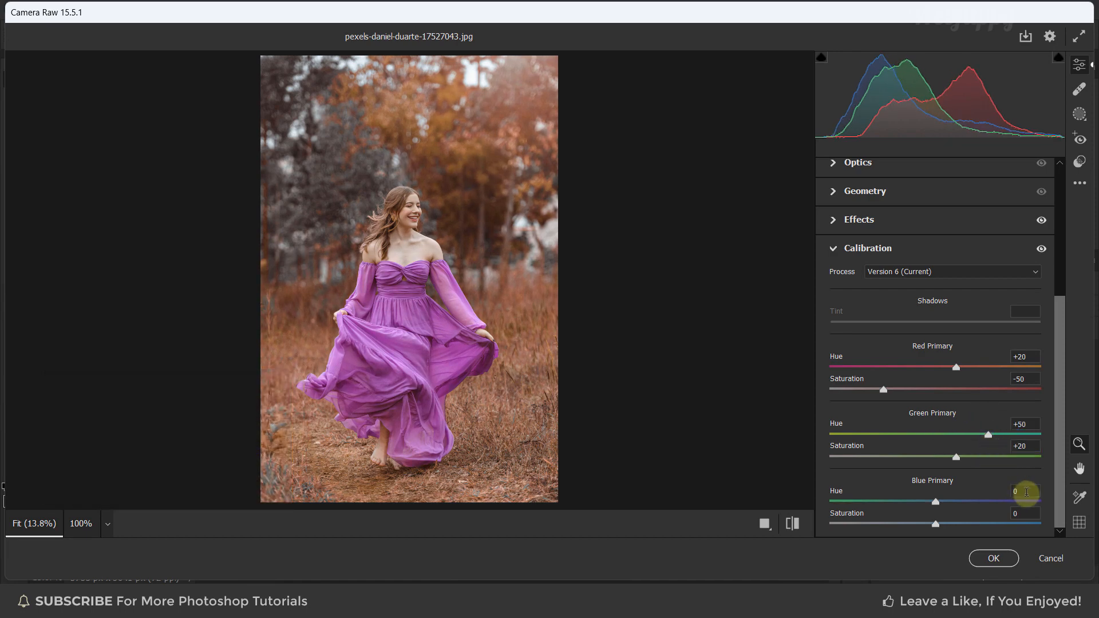
text(-30)
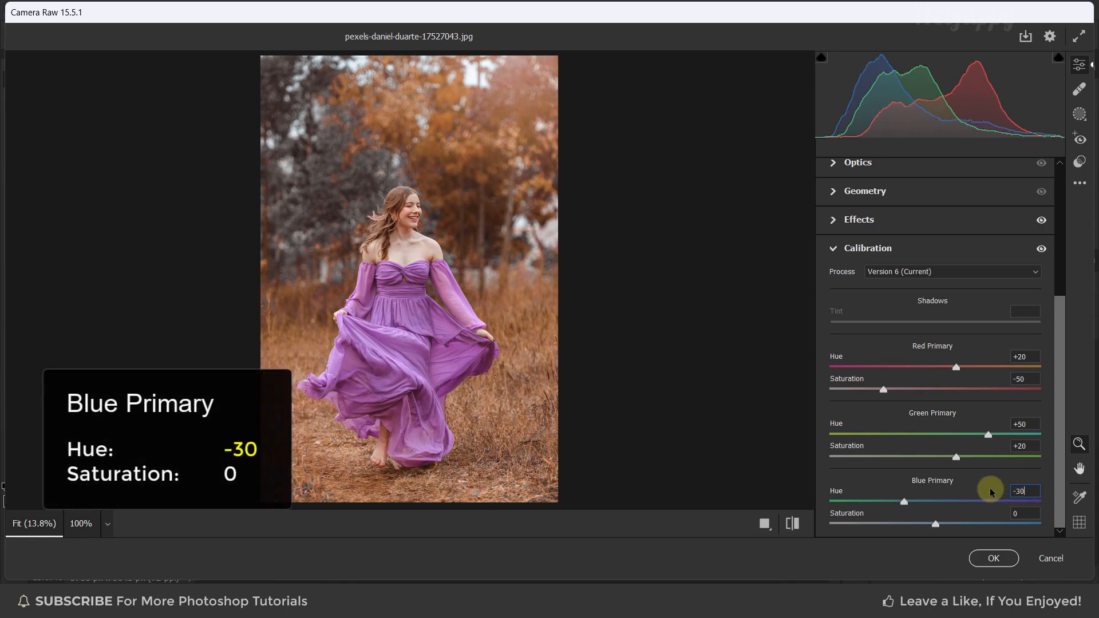
click(832, 251)
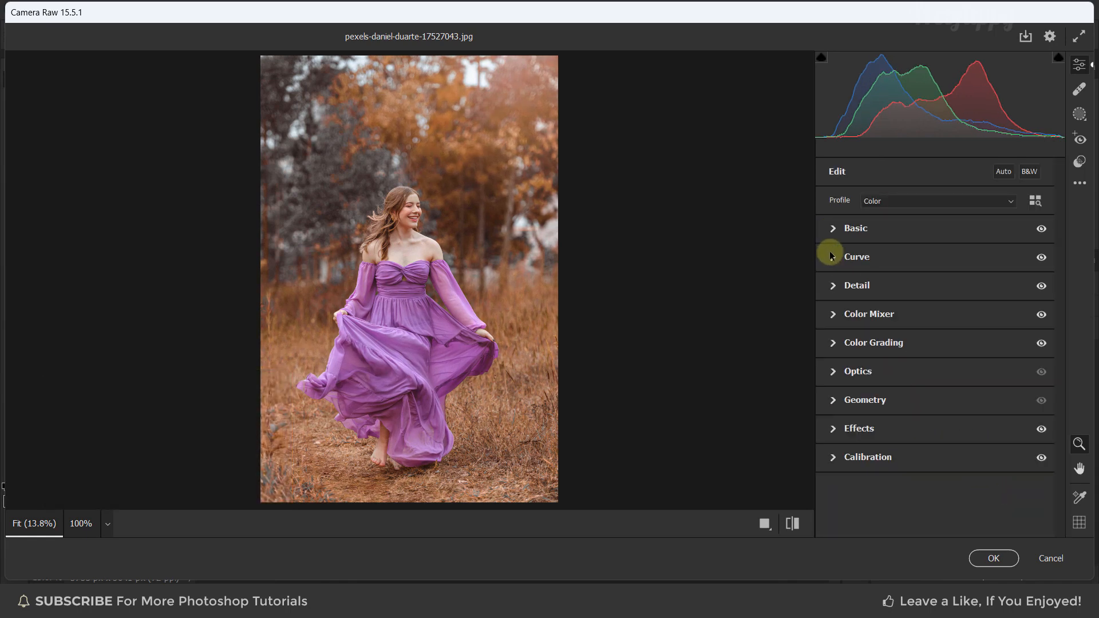
Toggle between the edited look and the default settings to compare the before and after
click(793, 524)
click(793, 524)
click(793, 524)
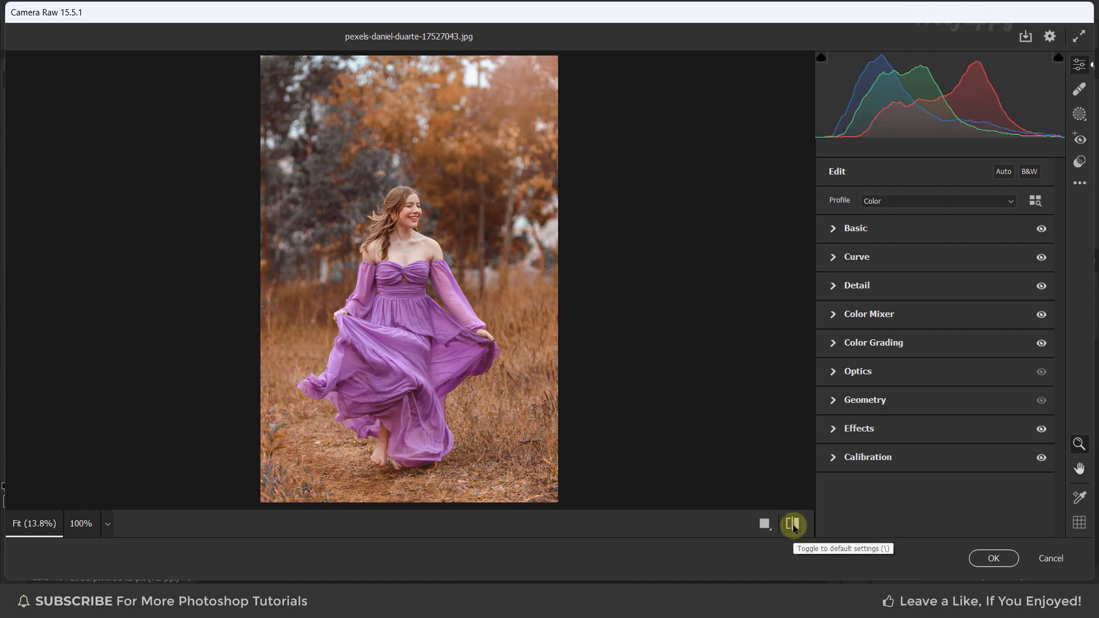
click(793, 524)
click(793, 524)
Save the current Camera Raw settings as a new preset named "Webflippy - Premium Gold Preset"
click(1079, 183)
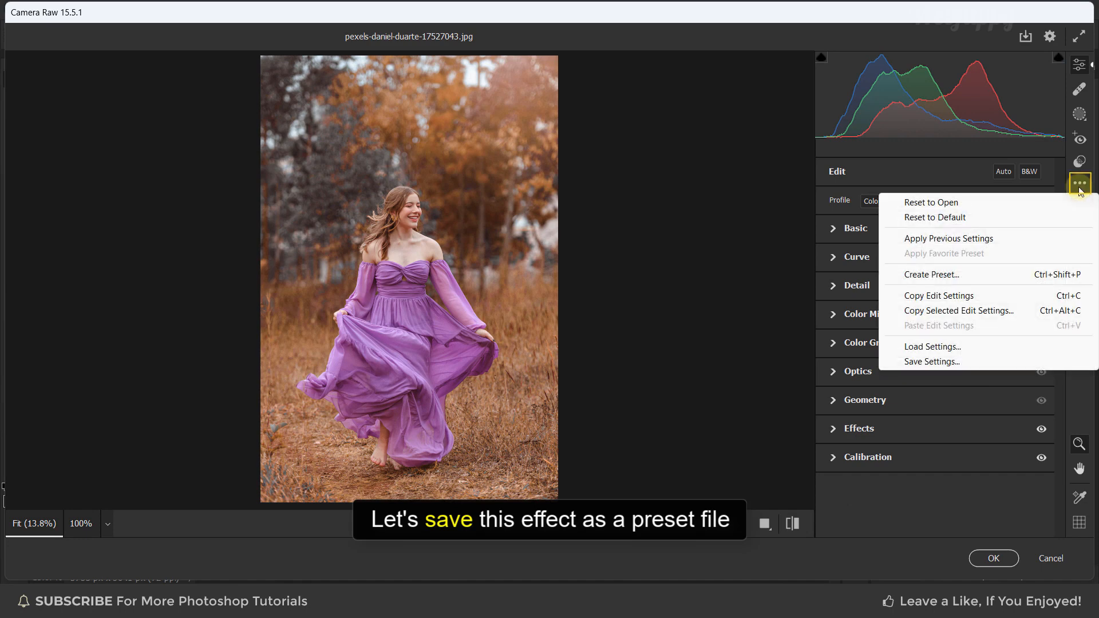
click(980, 275)
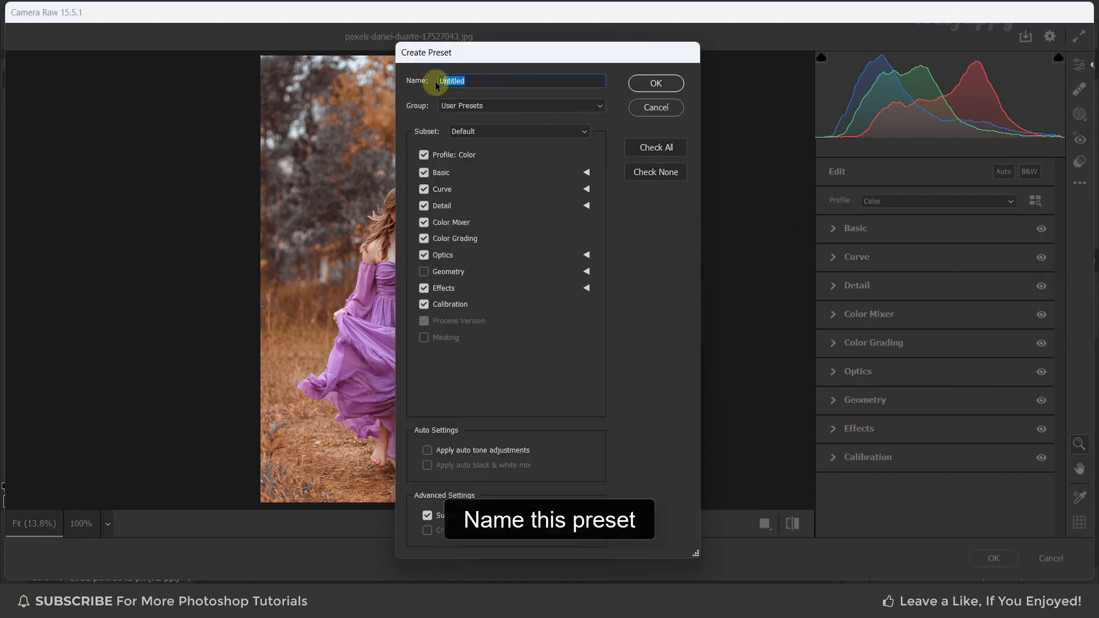
text(Webflippy - Premium Gold Preset)
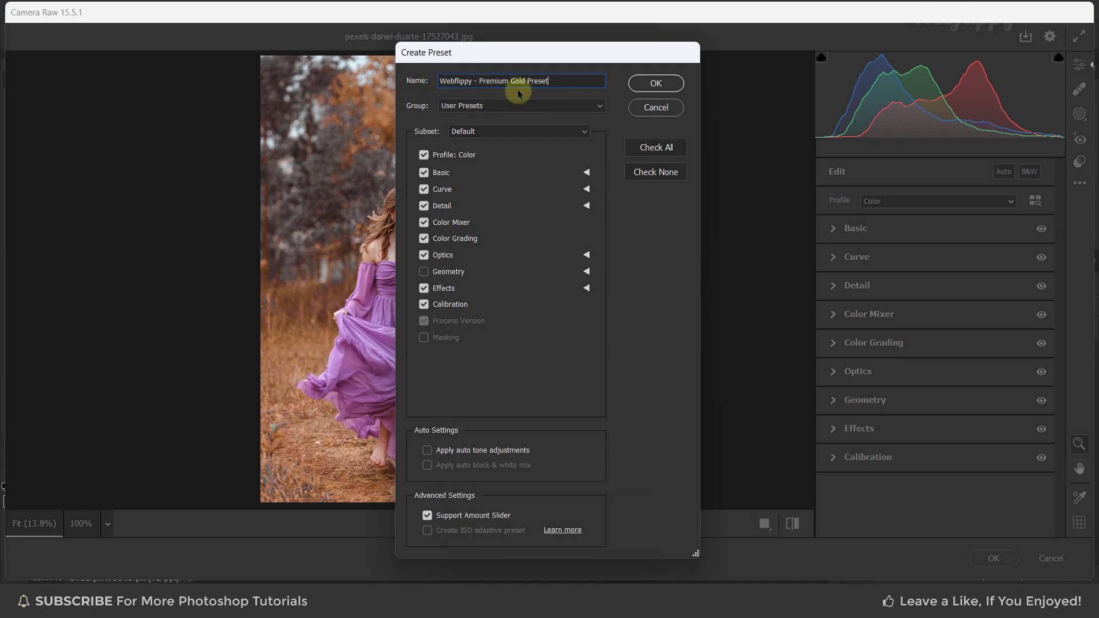
click(641, 83)
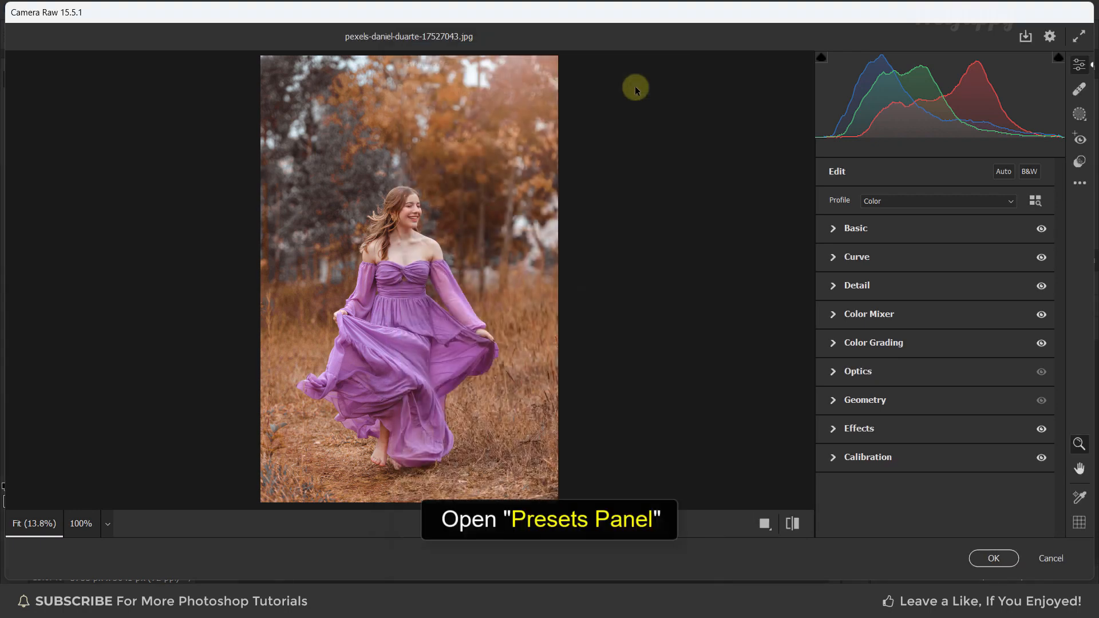
Check the saved preset in the presets list, commit the filter, and toggle the smart filter's visibility to compare
click(1079, 162)
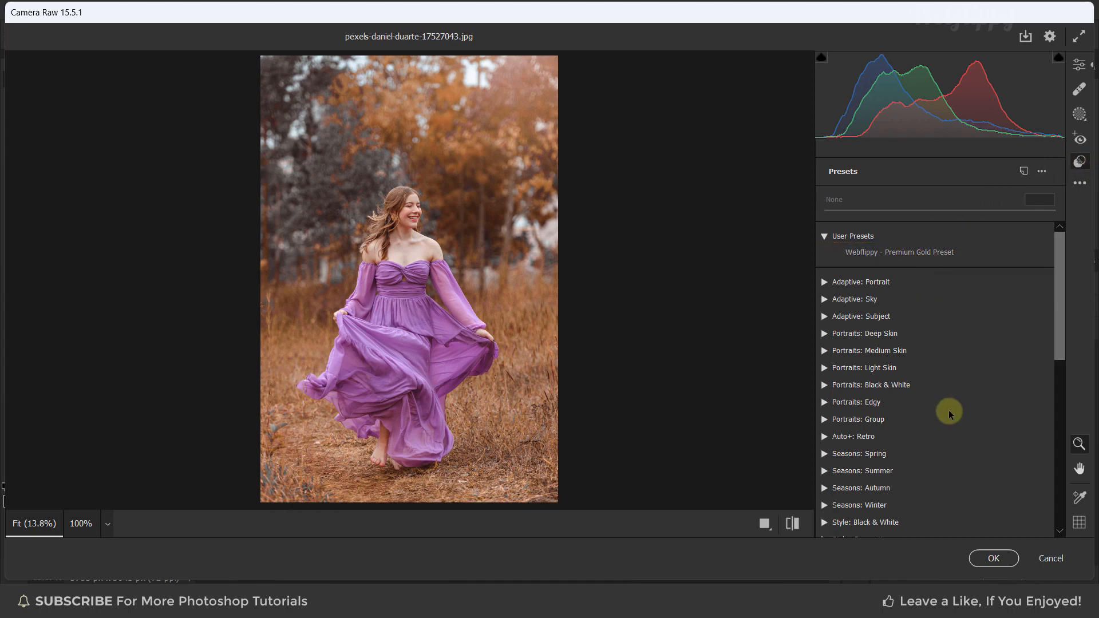
click(988, 558)
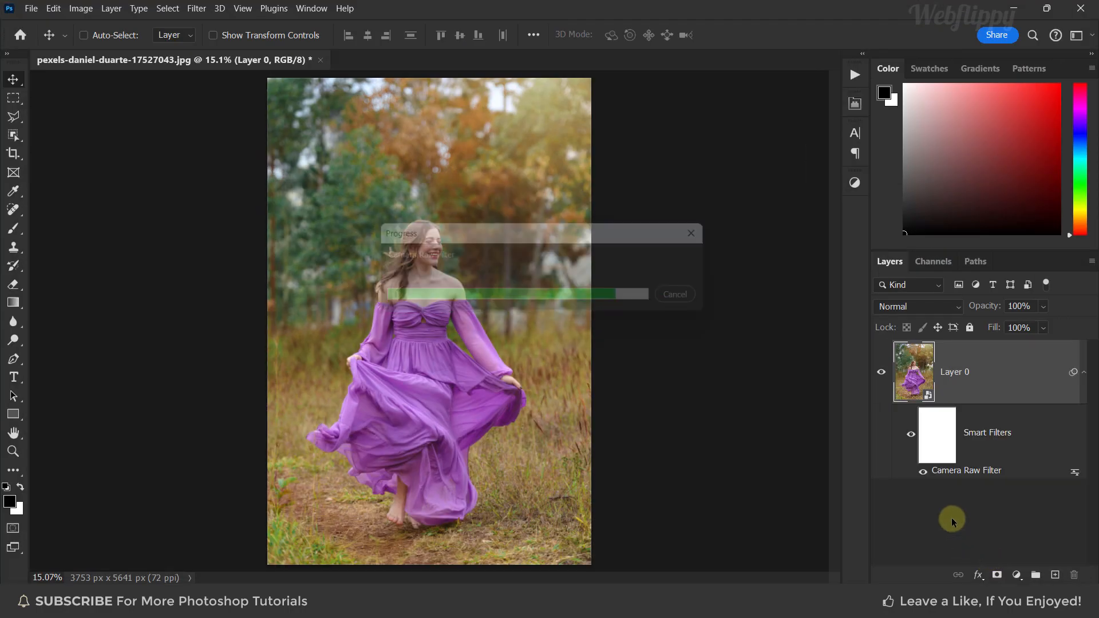
click(910, 438)
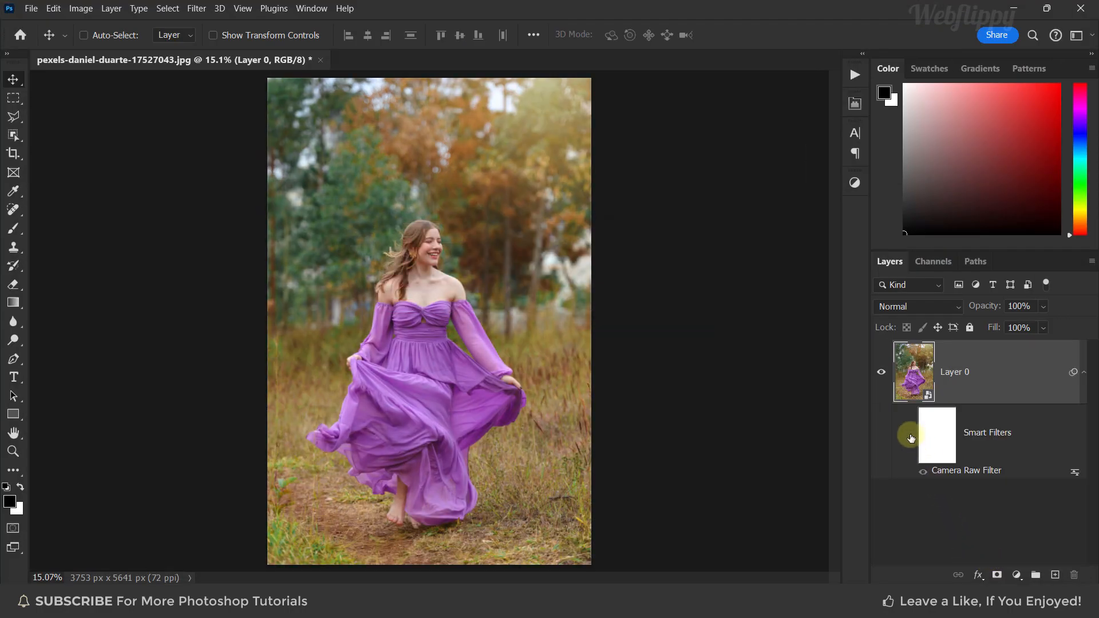
click(911, 437)
click(910, 438)
click(910, 438)
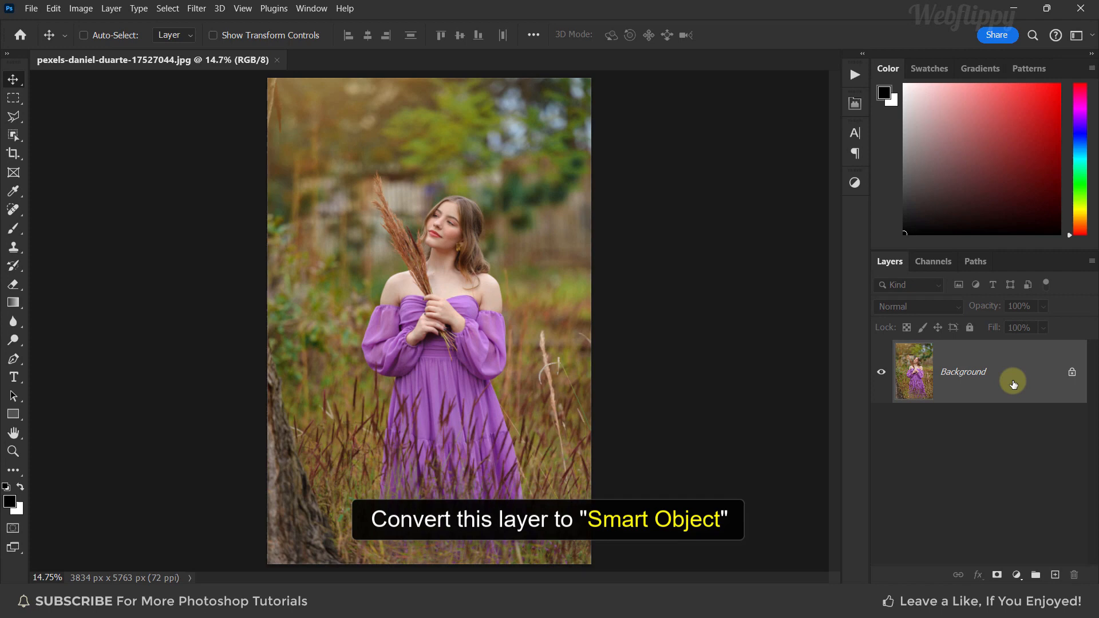
Convert the second photo's Background layer to a smart object and open the Camera Raw Filter on it
right_click(1013, 385)
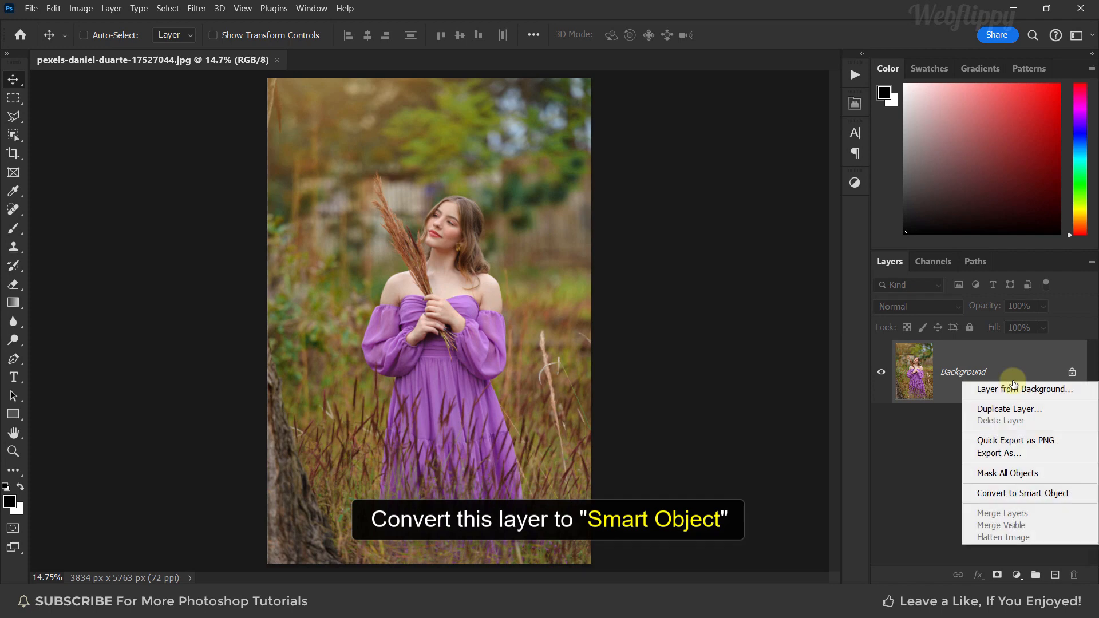
click(1059, 495)
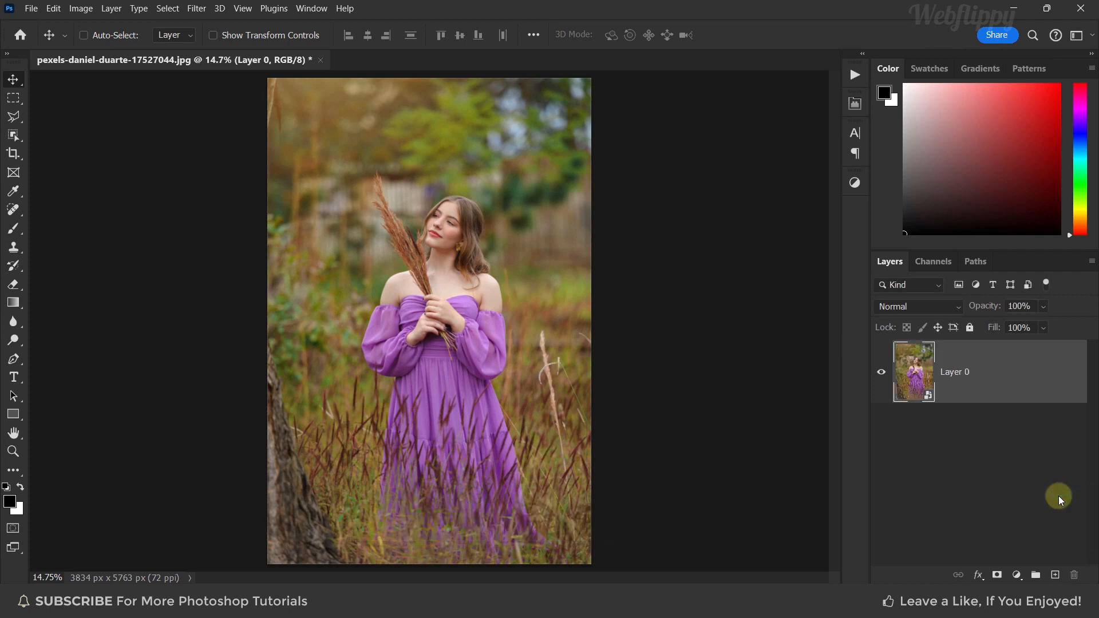
click(196, 8)
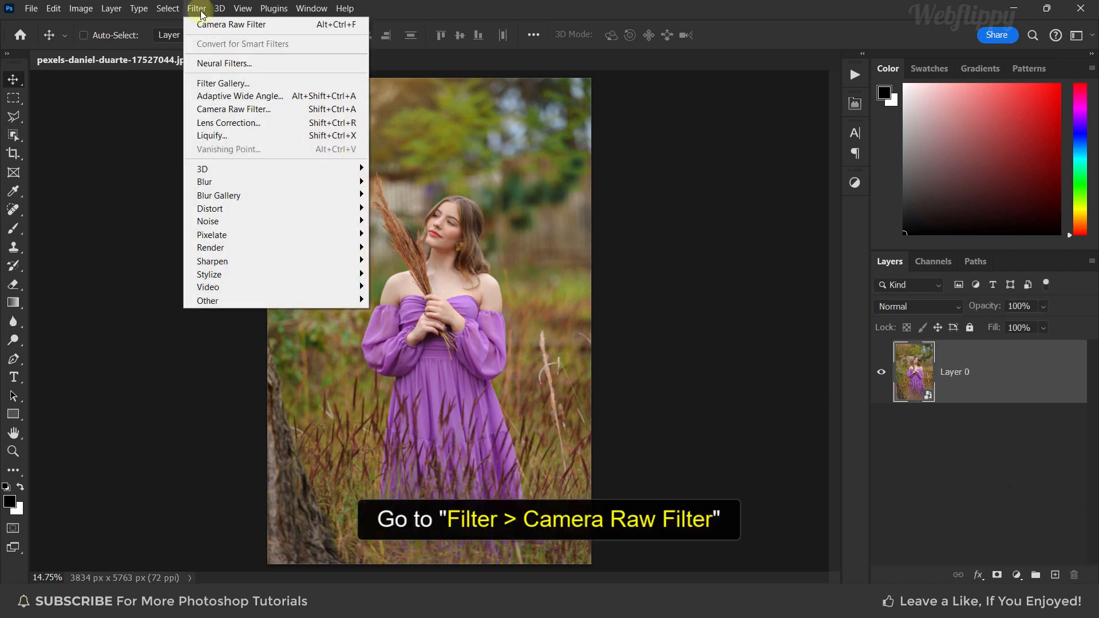
click(276, 108)
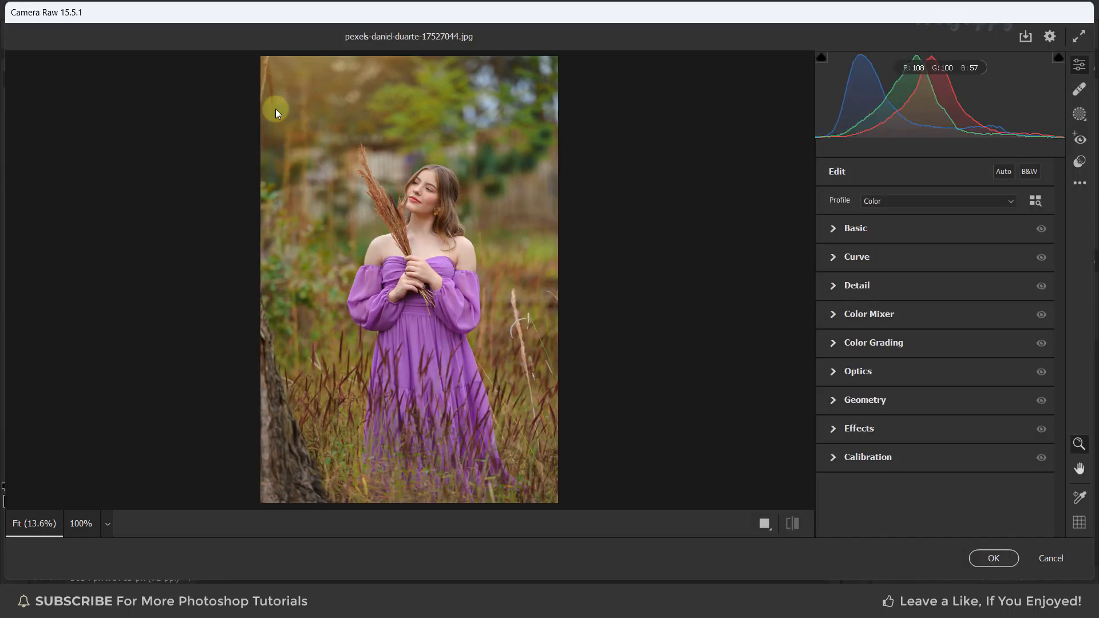
Apply the "Webflippy - Premium Gold Preset" from the User Presets in the presets panel
click(1079, 161)
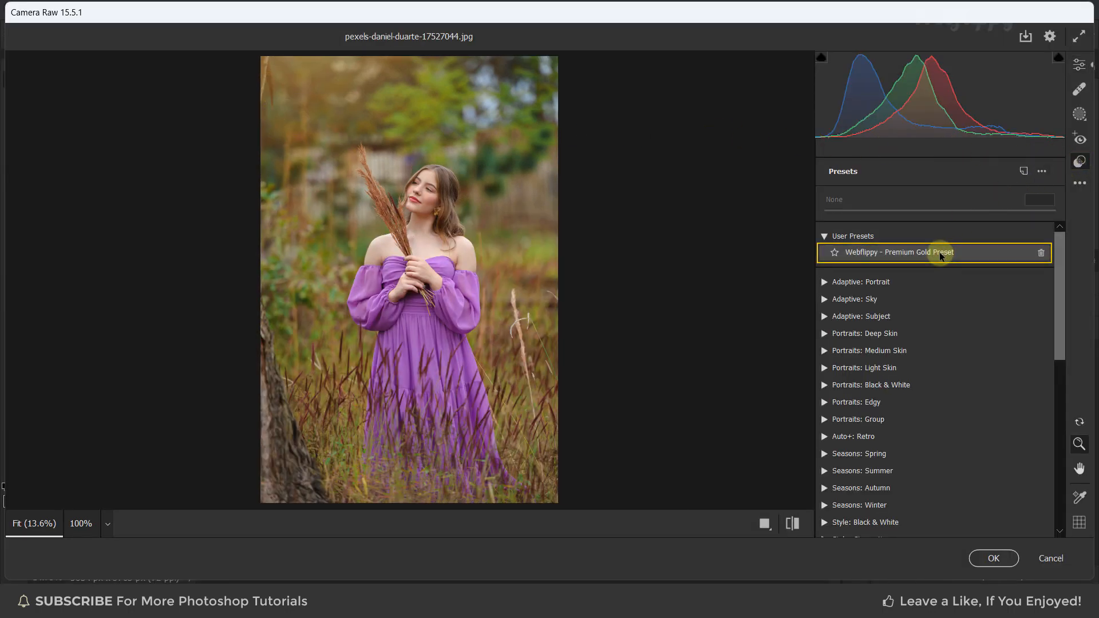
click(923, 255)
click(919, 252)
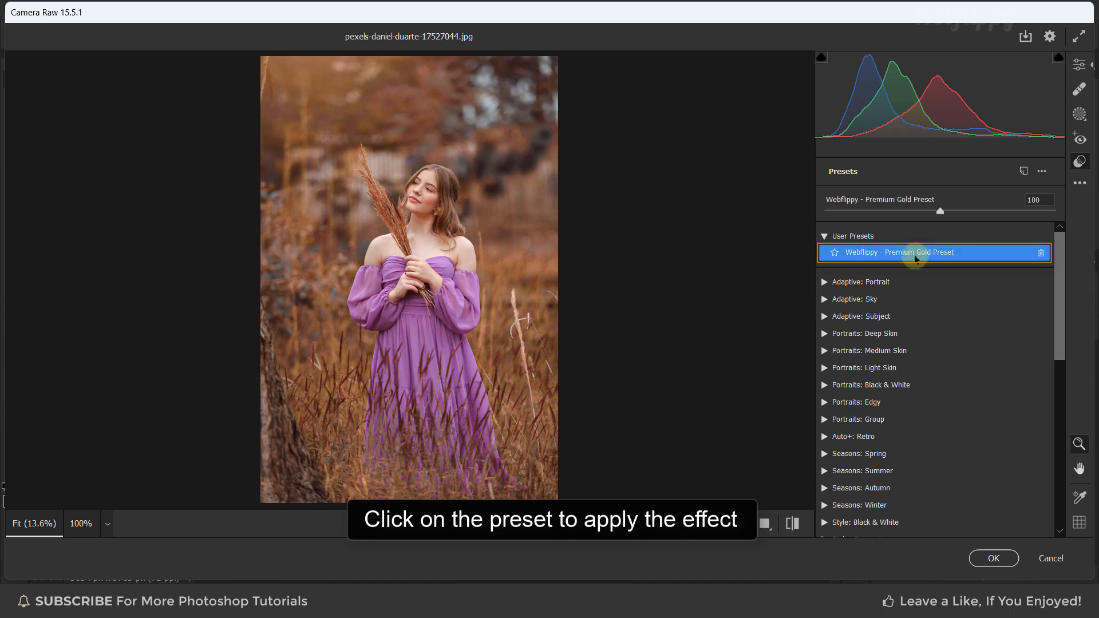
Toggle between the preset result and the default settings to compare the before and after
click(792, 523)
click(792, 523)
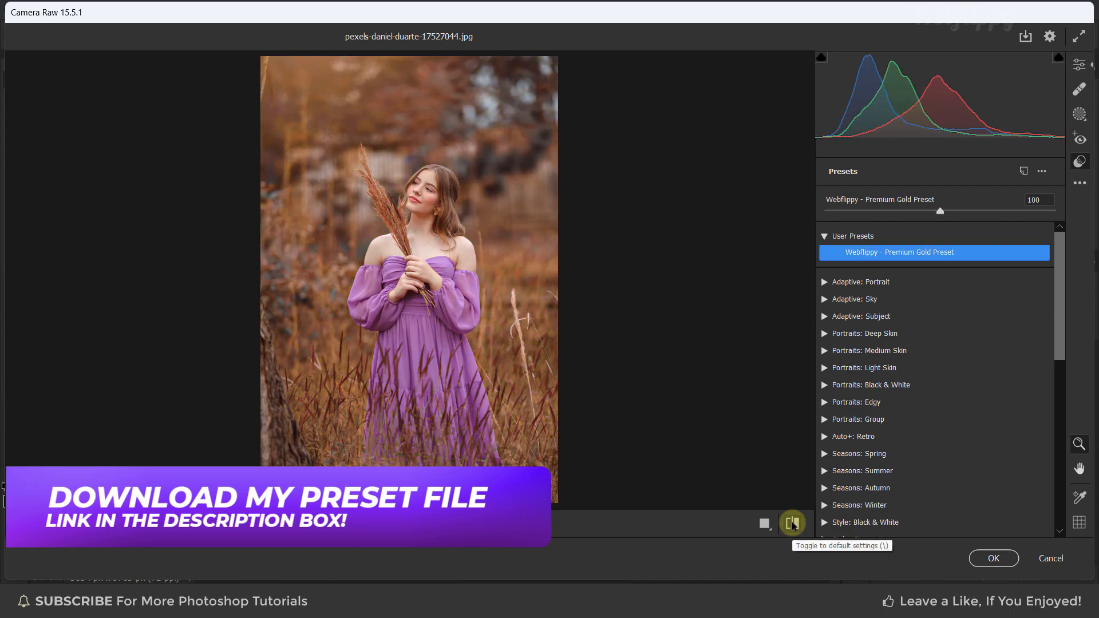
click(792, 523)
click(792, 523)
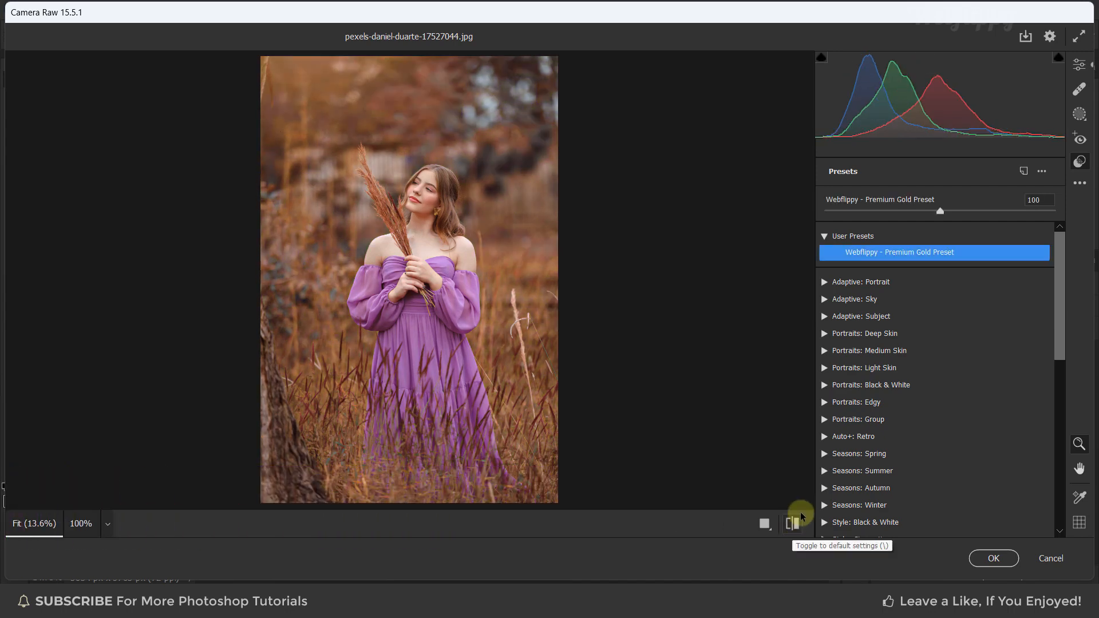
mouse_move(938, 210)
mouse_down()
mouse_move(864, 209)
mouse_move(1001, 212)
mouse_move(921, 213)
mouse_move(939, 211)
mouse_up()
Commit the Camera Raw Filter and toggle the smart filter's visibility to compare the result
click(992, 557)
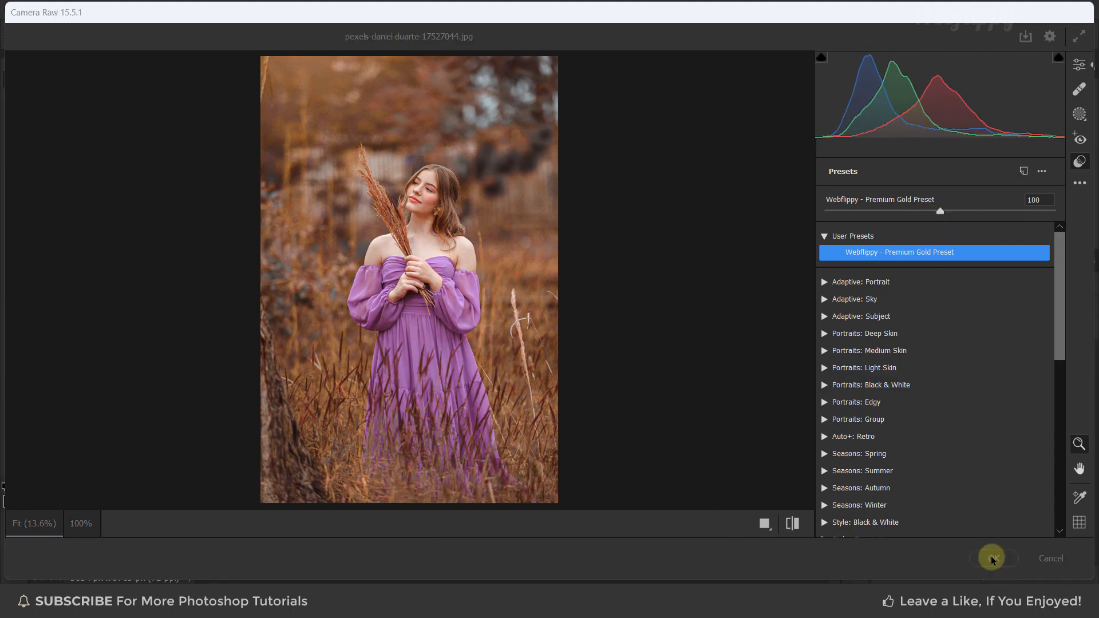
click(911, 433)
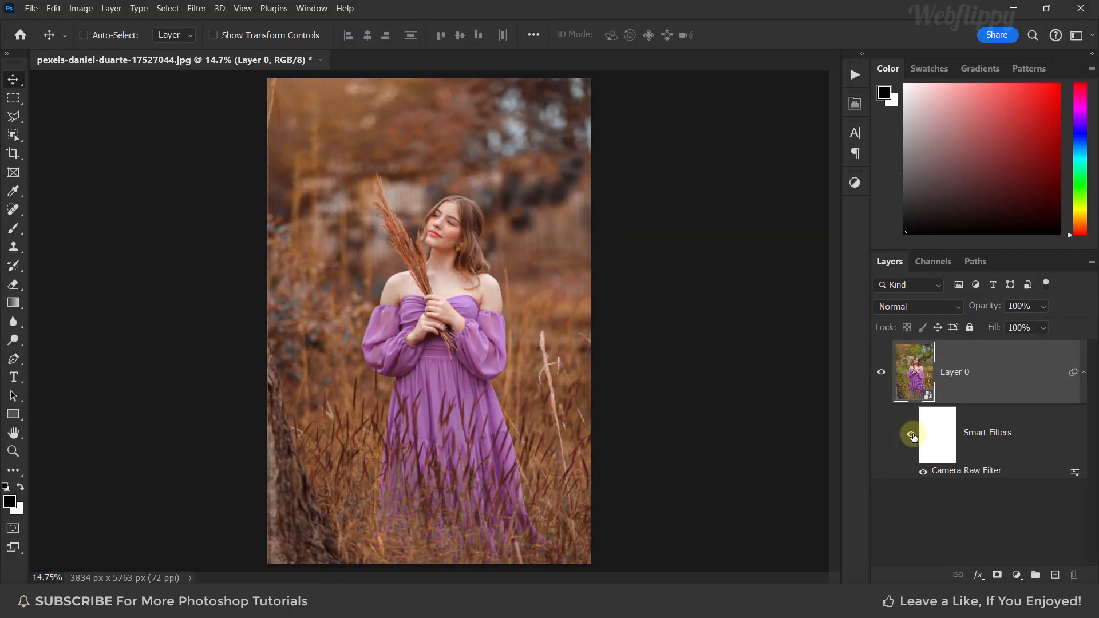
click(912, 435)
click(912, 435)
click(912, 435)
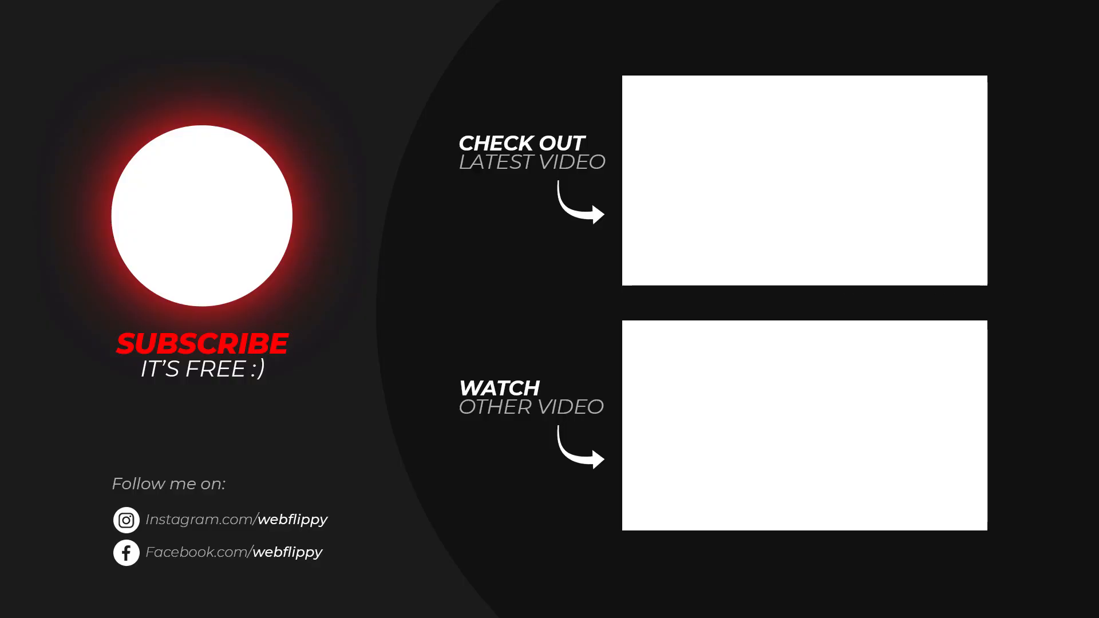